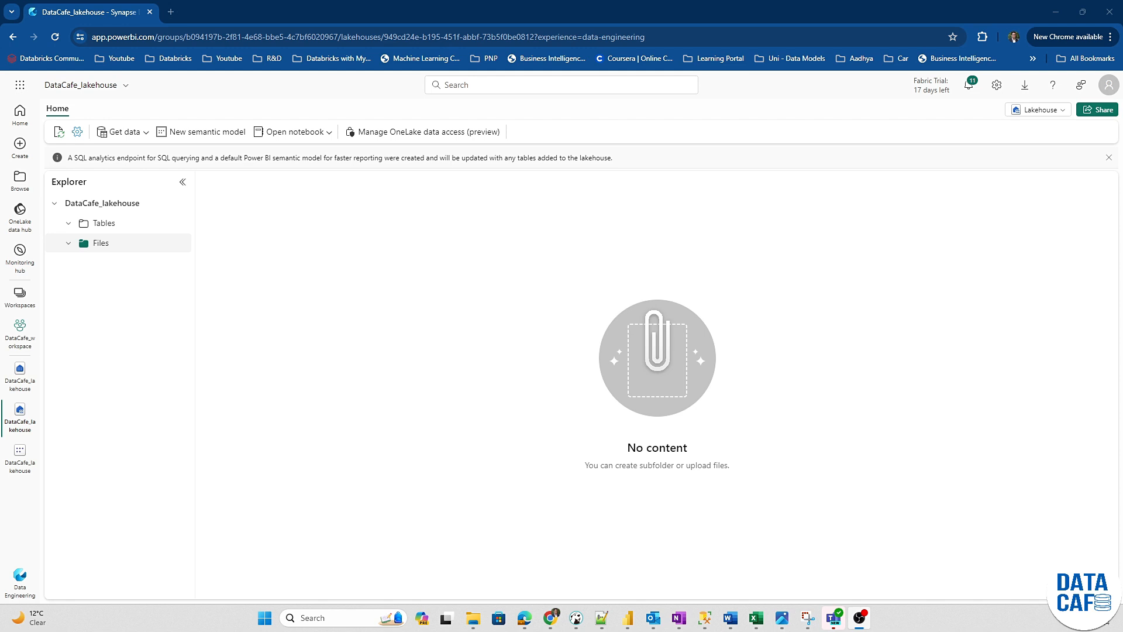
- Create a subfolder named salesdata under the lakehouse's Files section
mouse_move(178, 246)
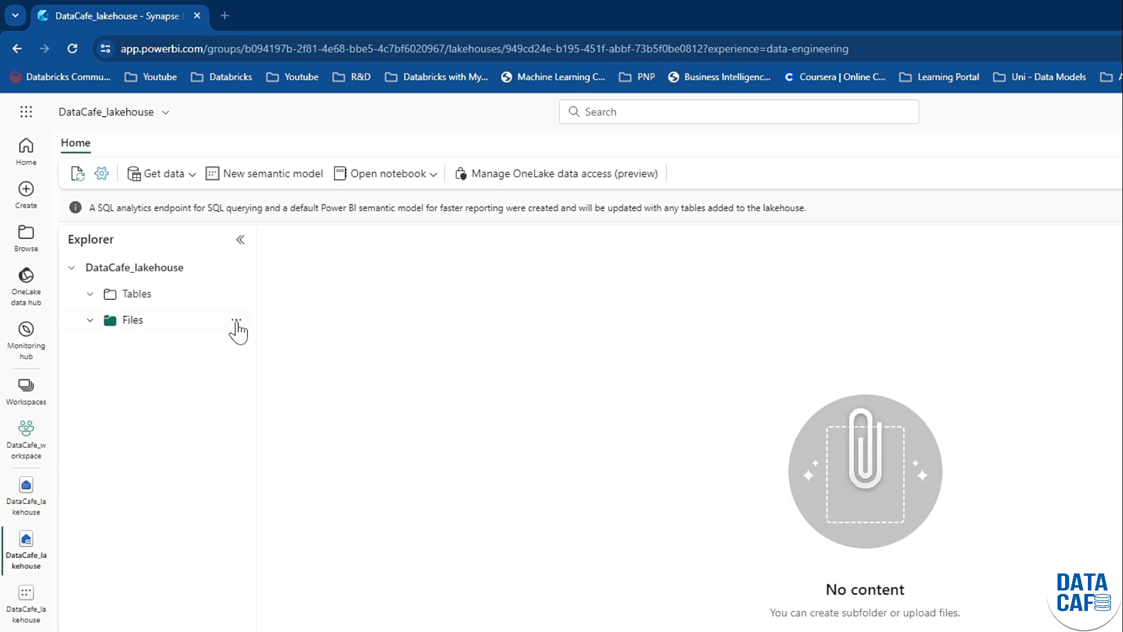
left_click(237, 321)
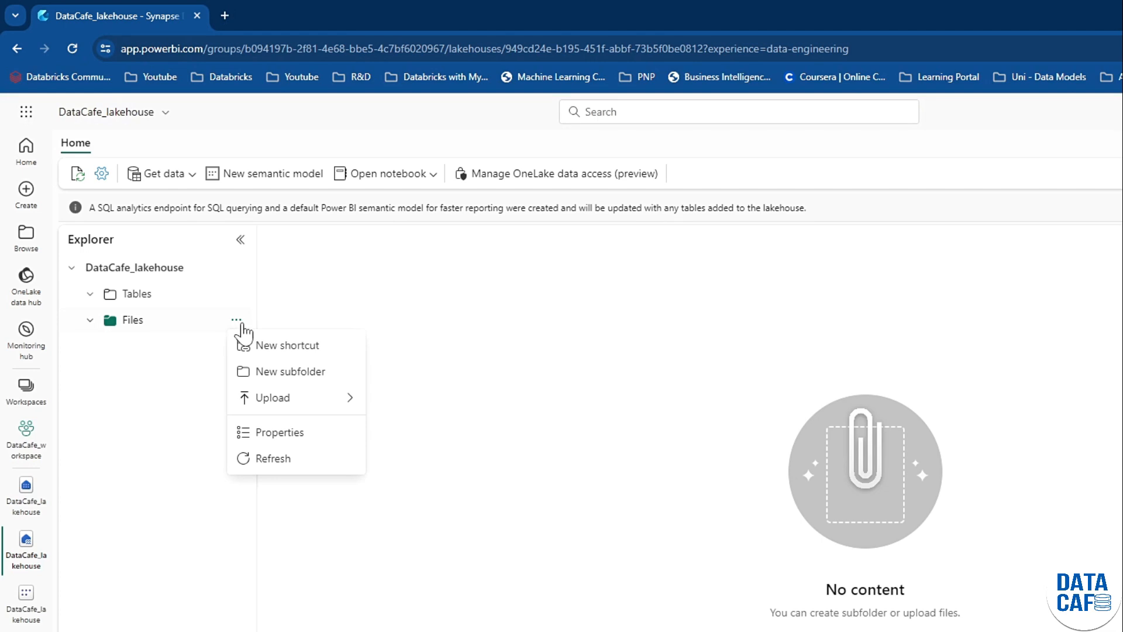
left_click(238, 323)
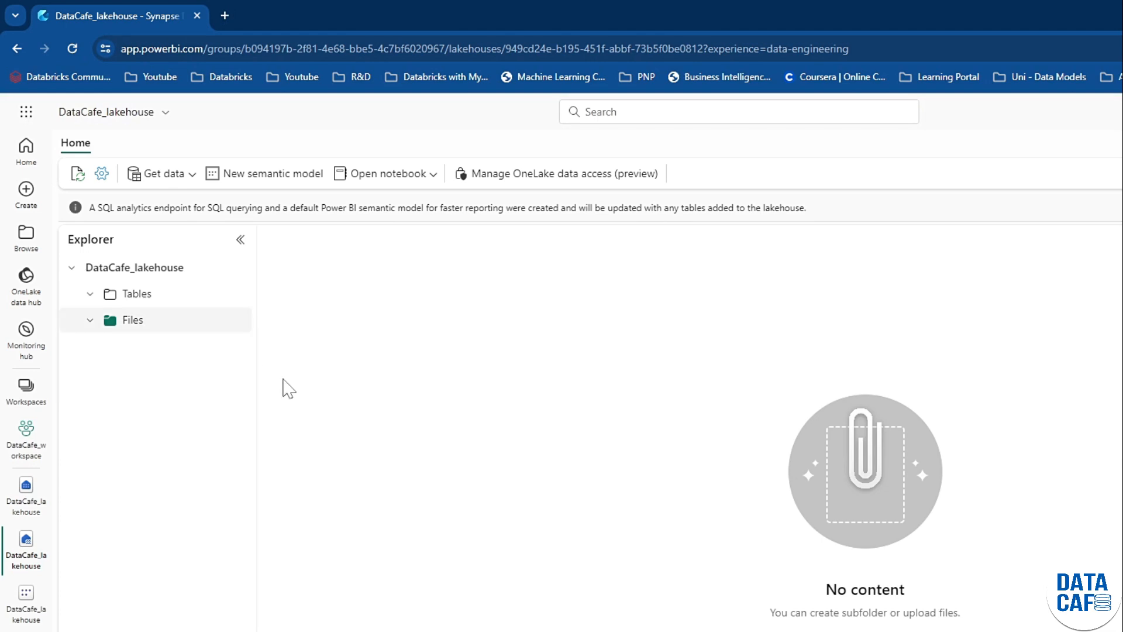
left_click(237, 320)
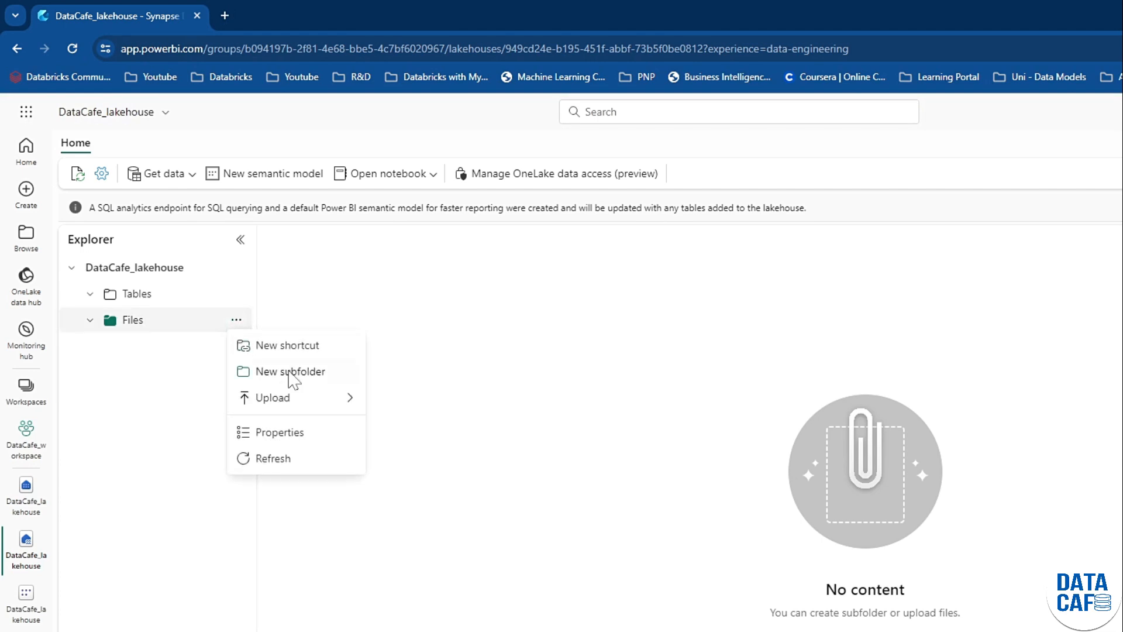
left_click(292, 372)
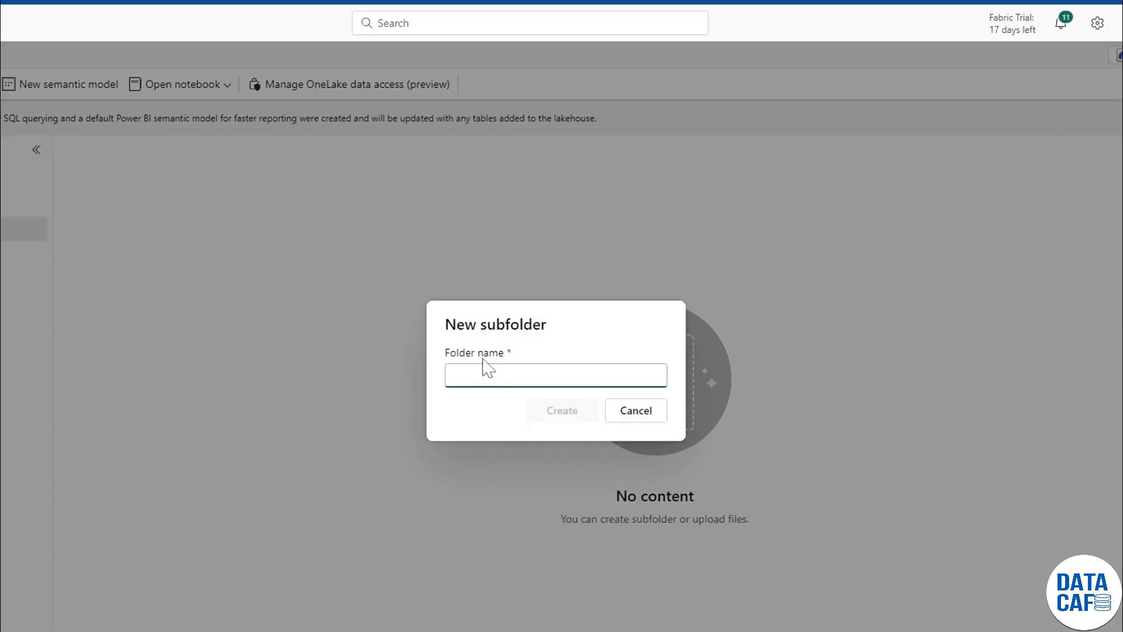
type("salesdata")
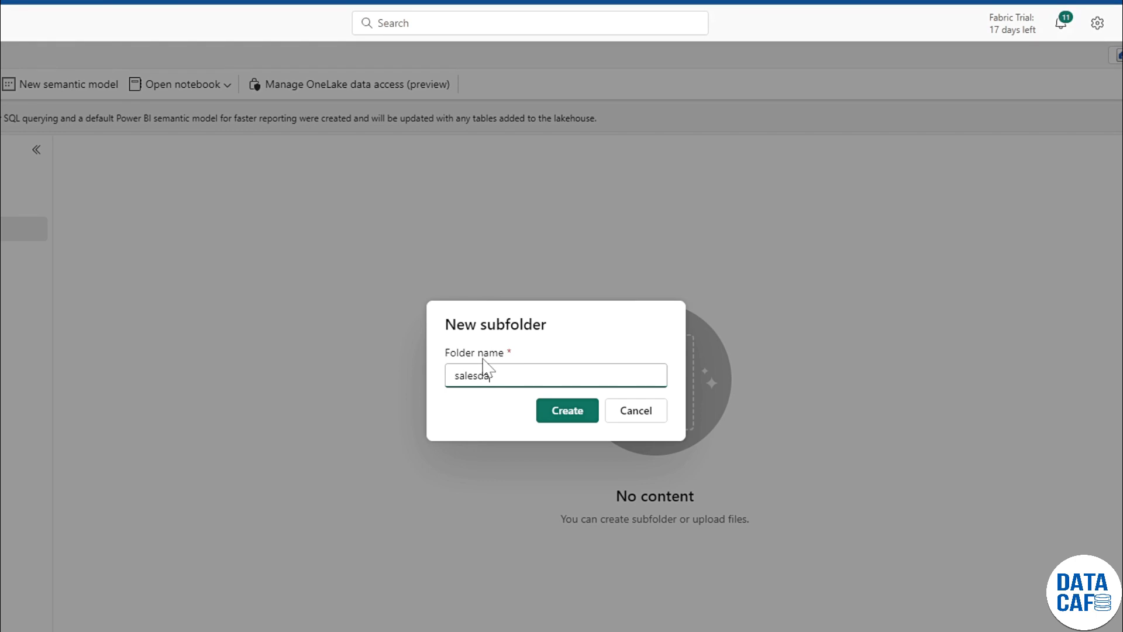
left_click(560, 409)
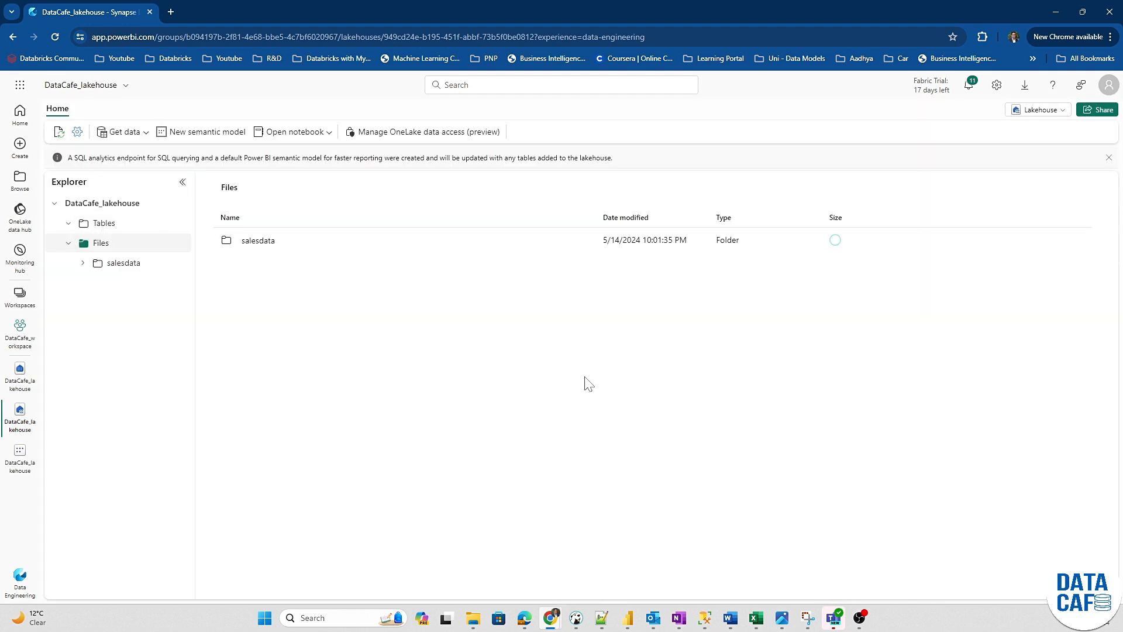
- Open the salesdata folder, start a file upload into it and browse for a local file
left_click(98, 263)
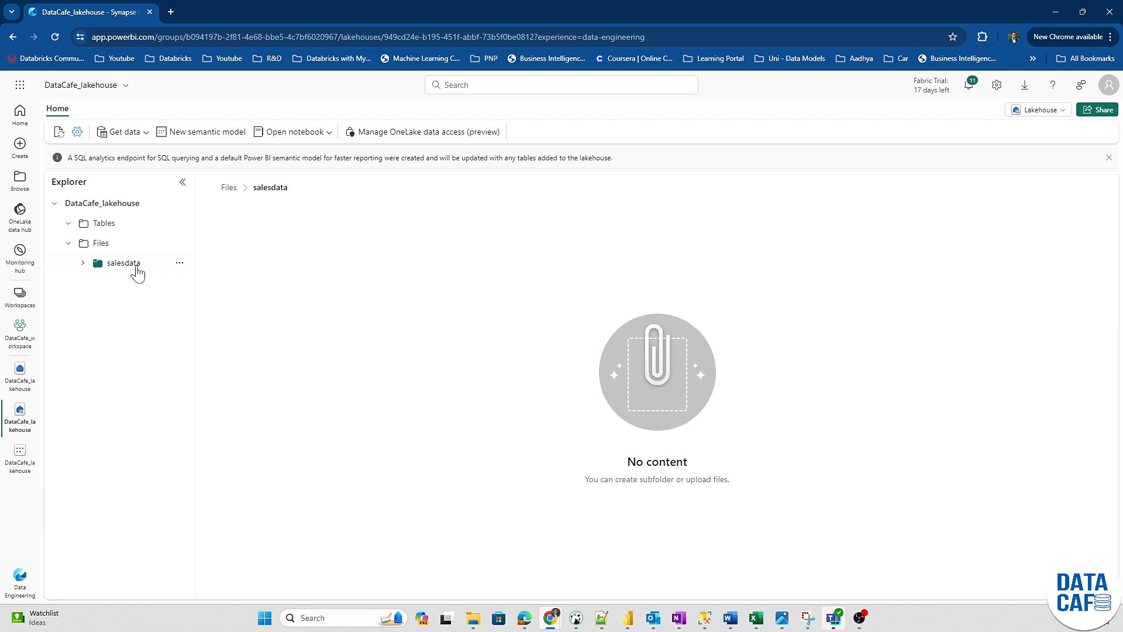
left_click(181, 268)
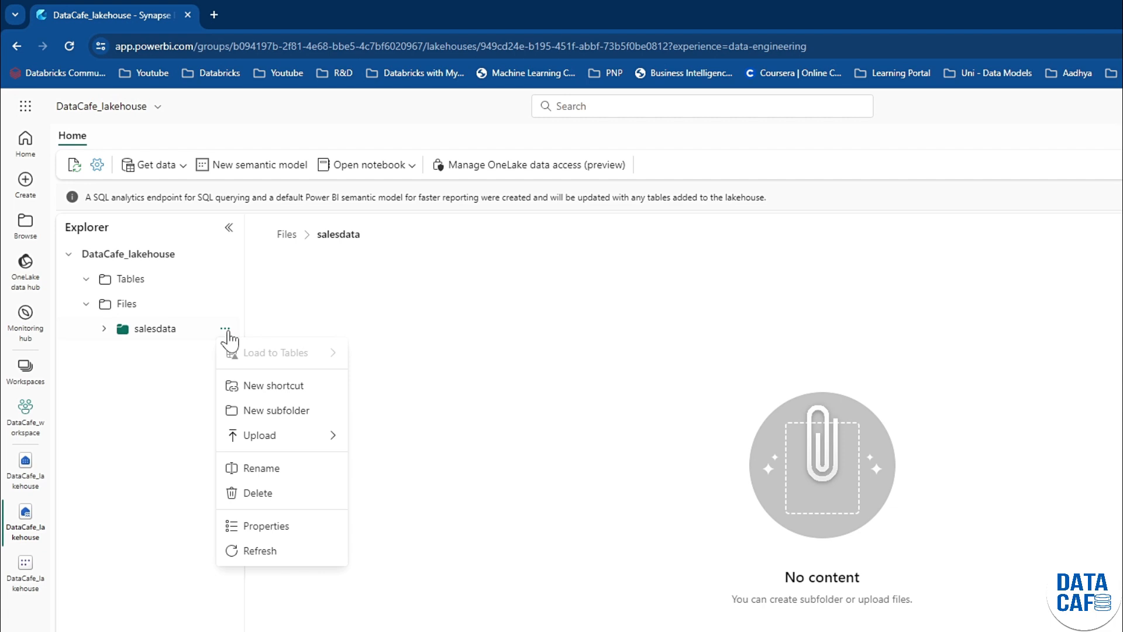
mouse_move(308, 444)
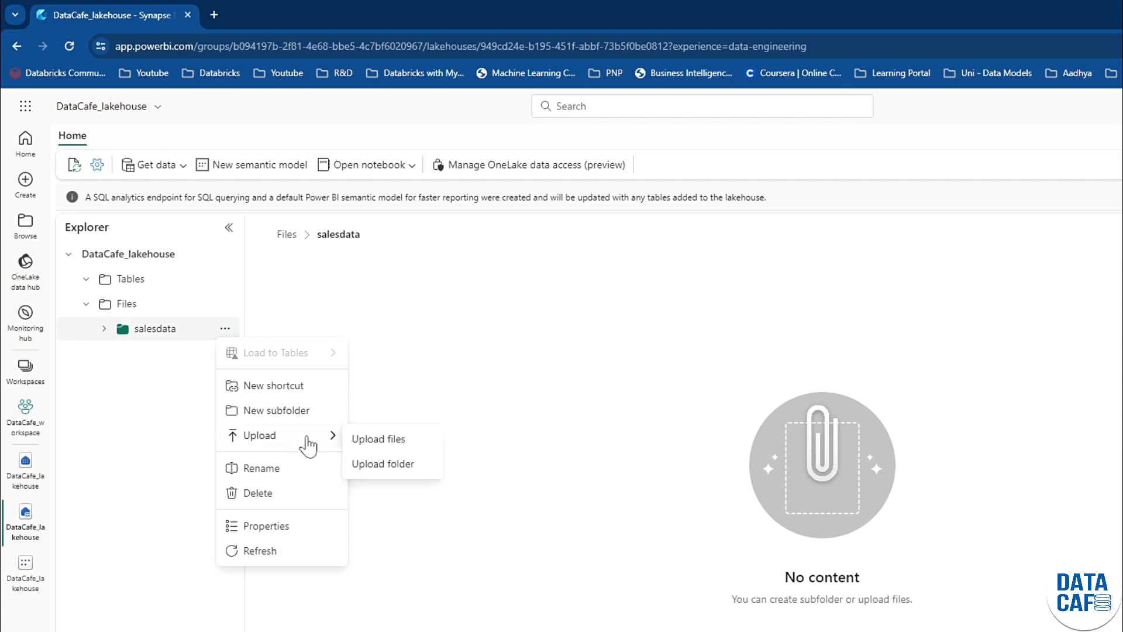
left_click(390, 445)
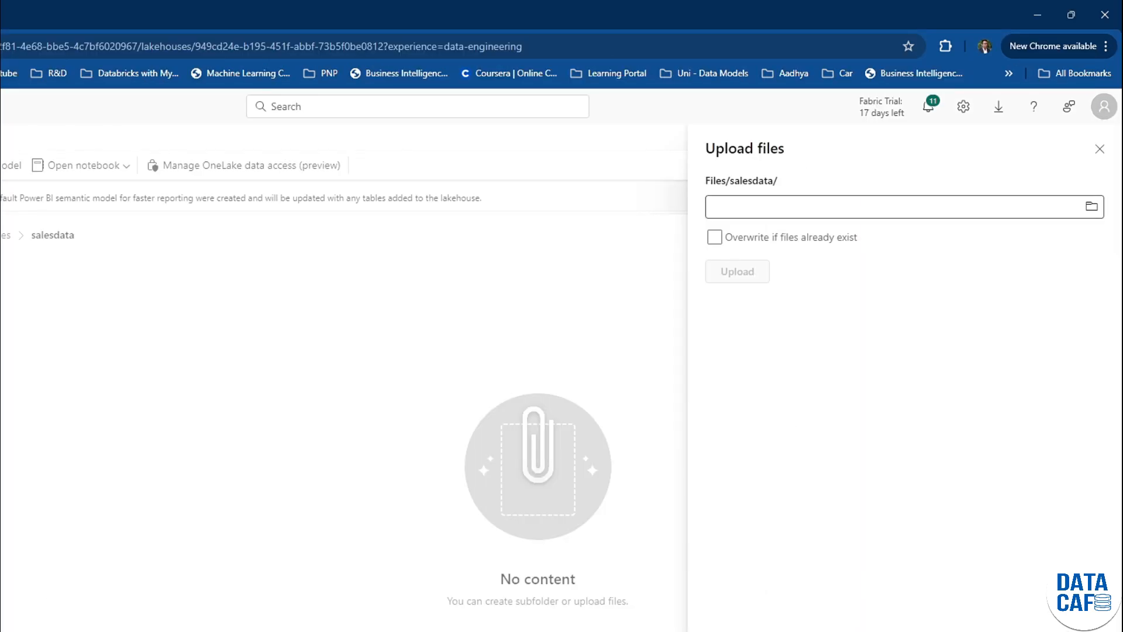
left_click(1091, 205)
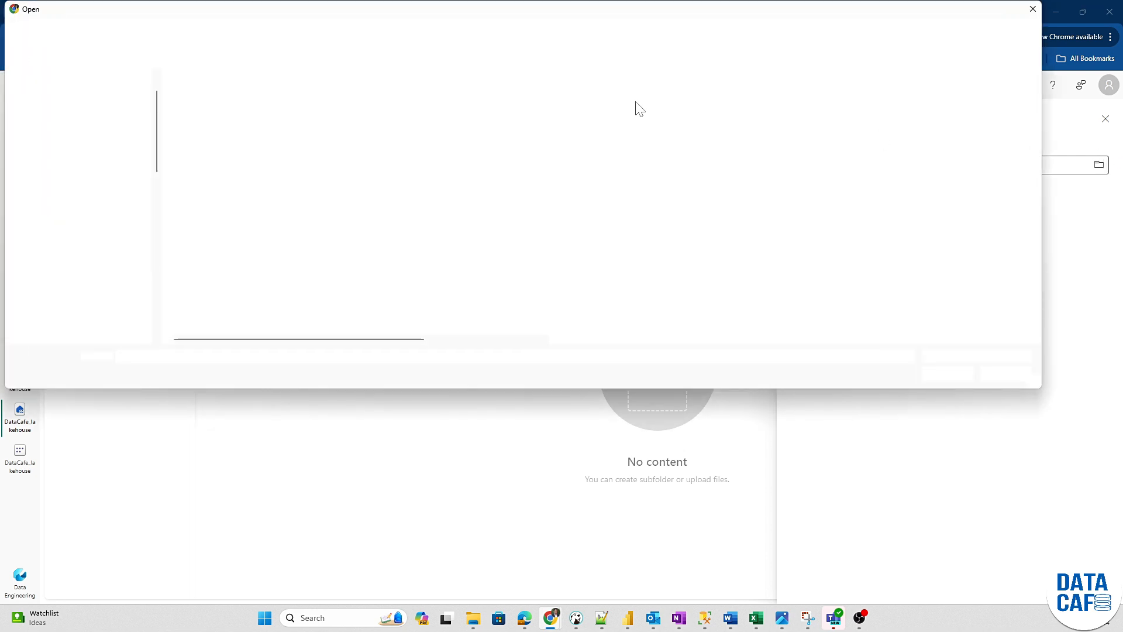
- Choose the sales file from the Desktop's data folder and upload it to salesdata, closing the upload pane
scroll(76, 234, "down", 5)
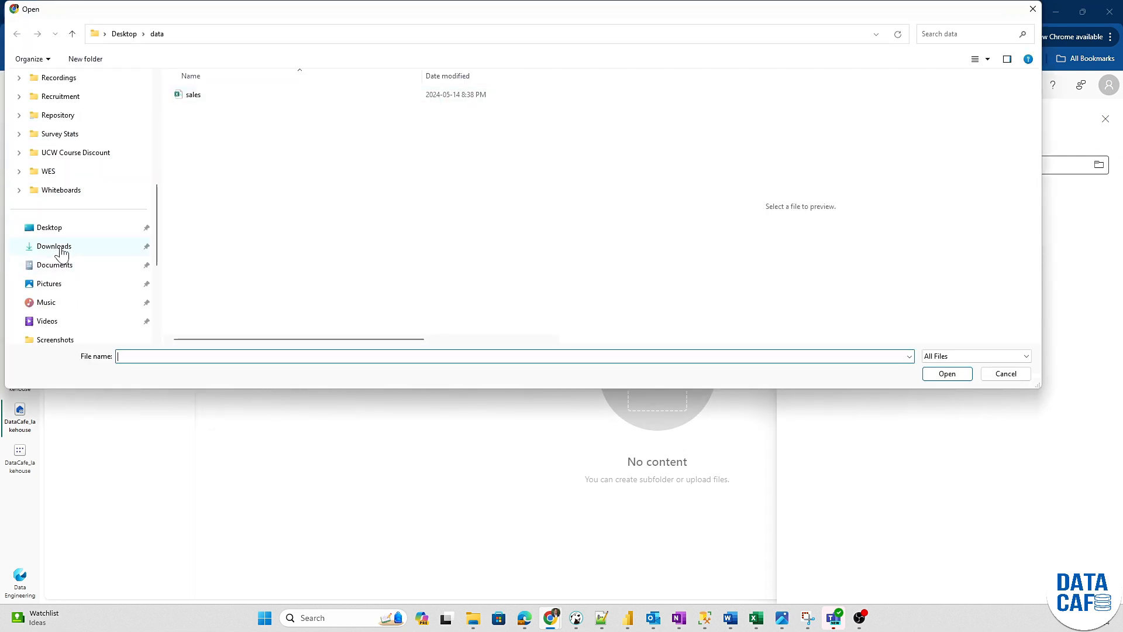
left_click(53, 234)
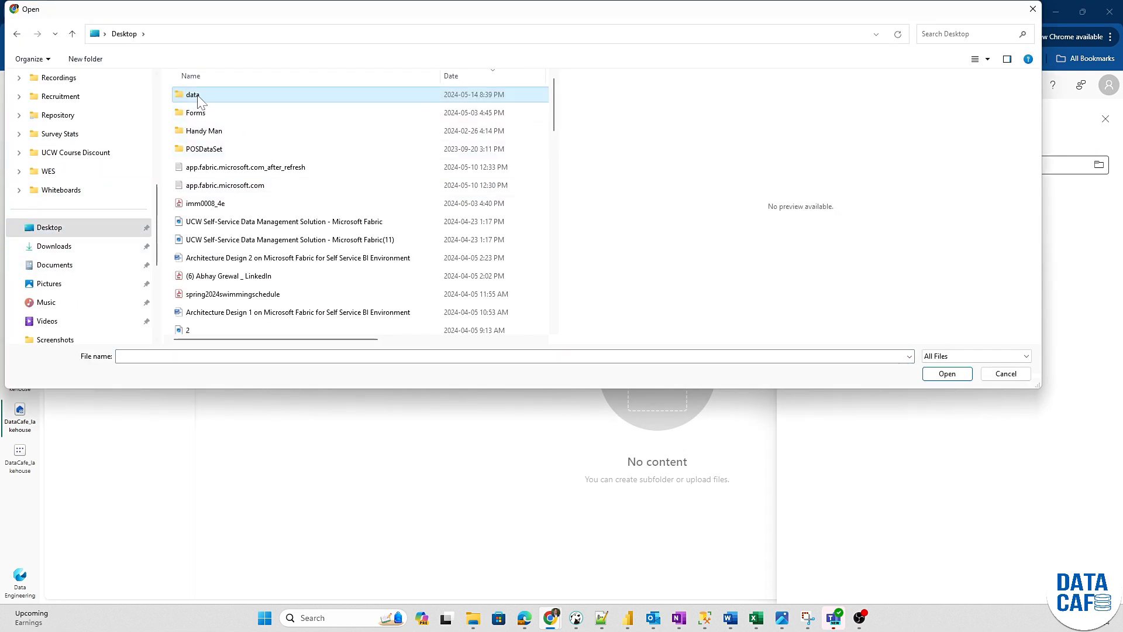
double_click(231, 94)
left_click(196, 97)
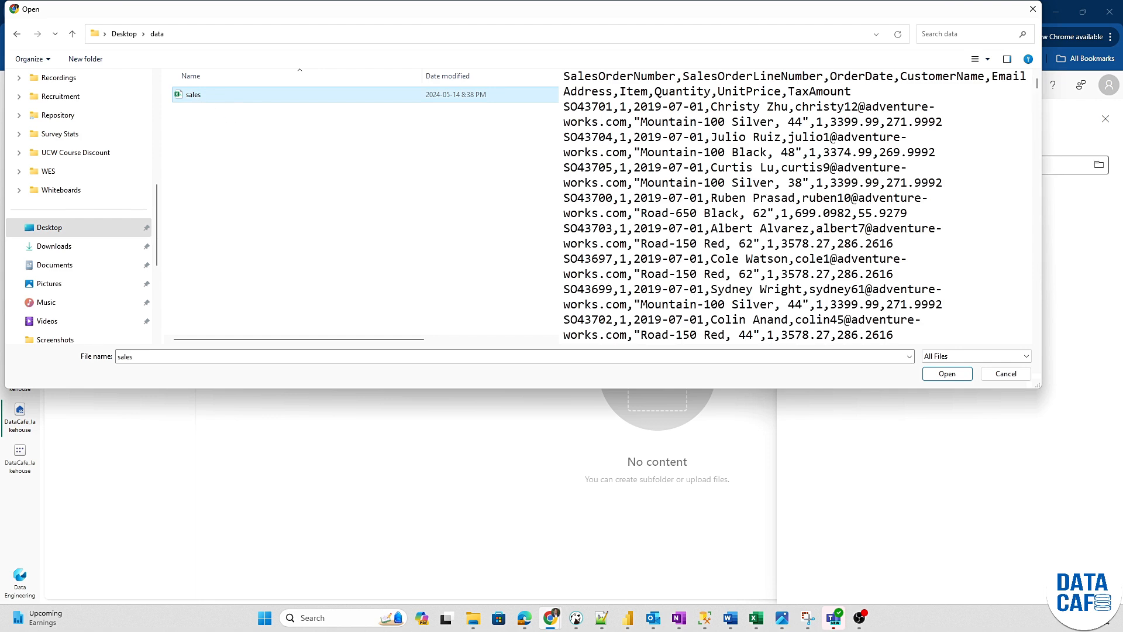
scroll(796, 205, "down", 20)
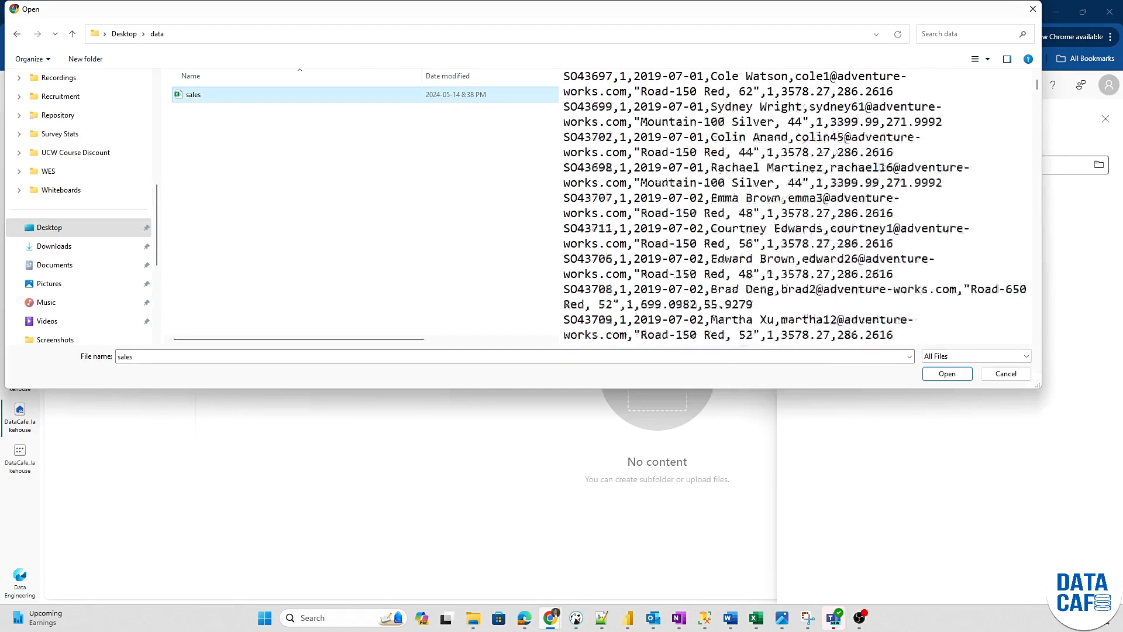
scroll(795, 204, "down", 15)
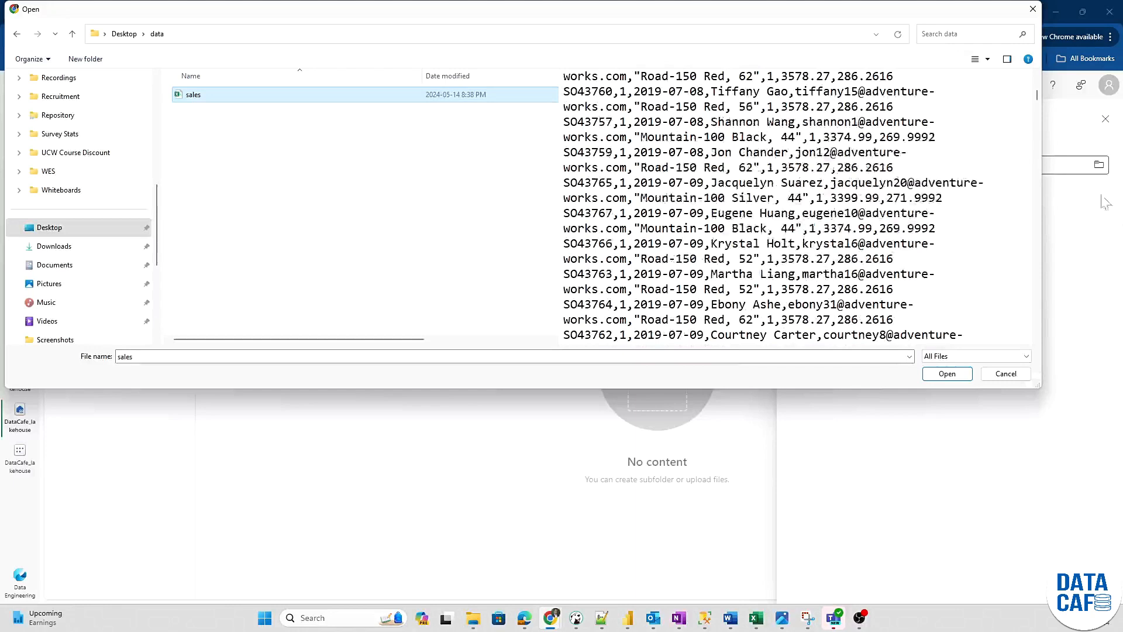
left_click(946, 374)
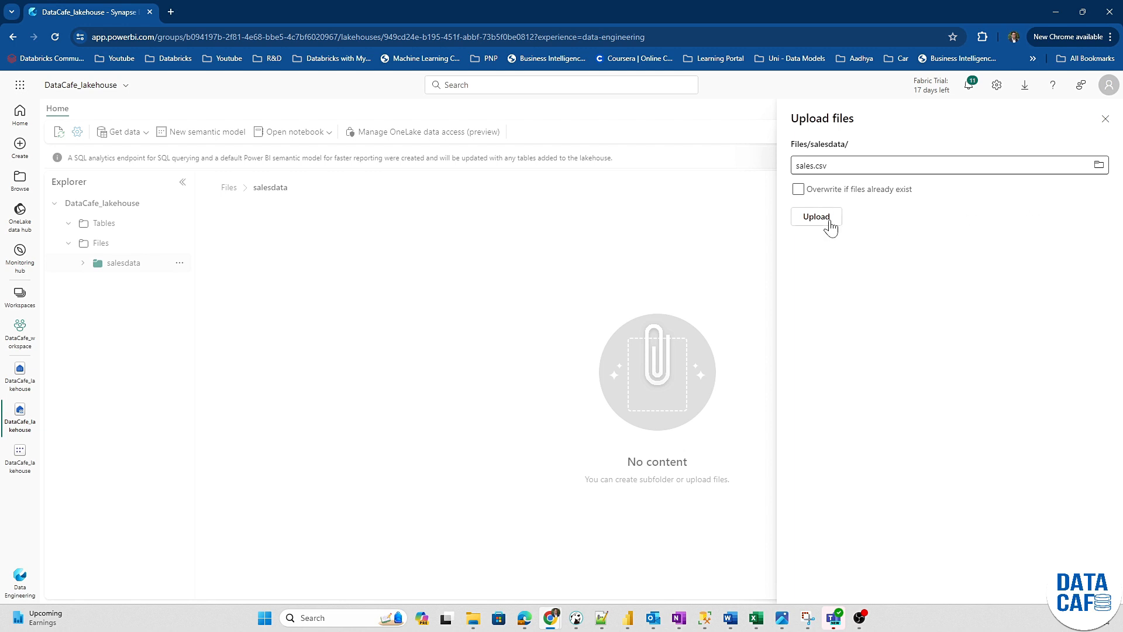
left_click(829, 221)
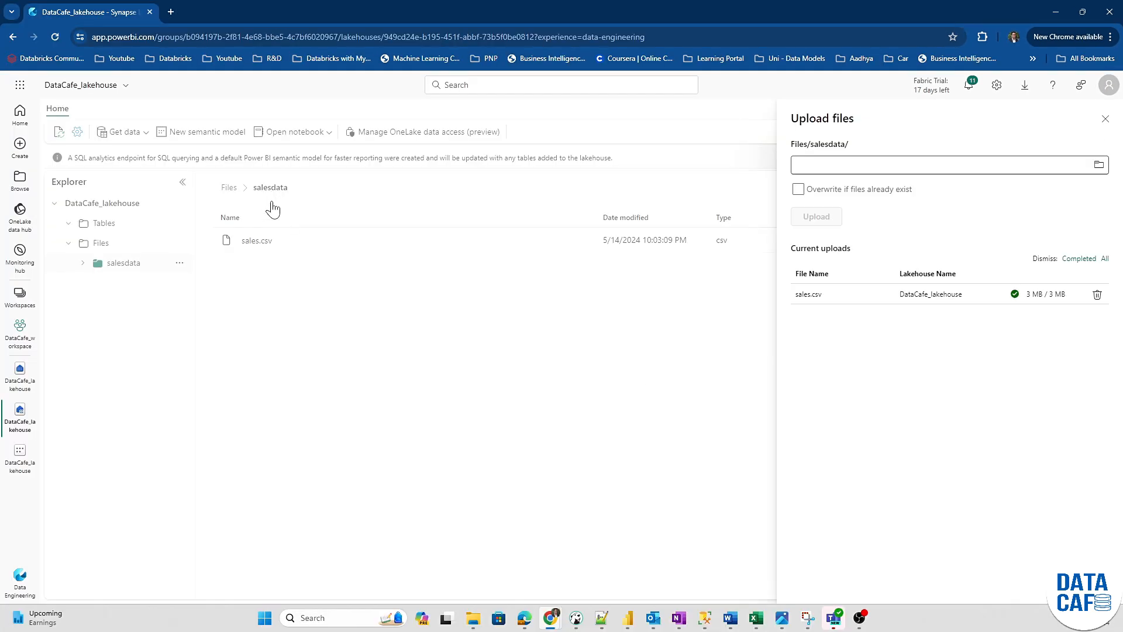
left_click(1104, 119)
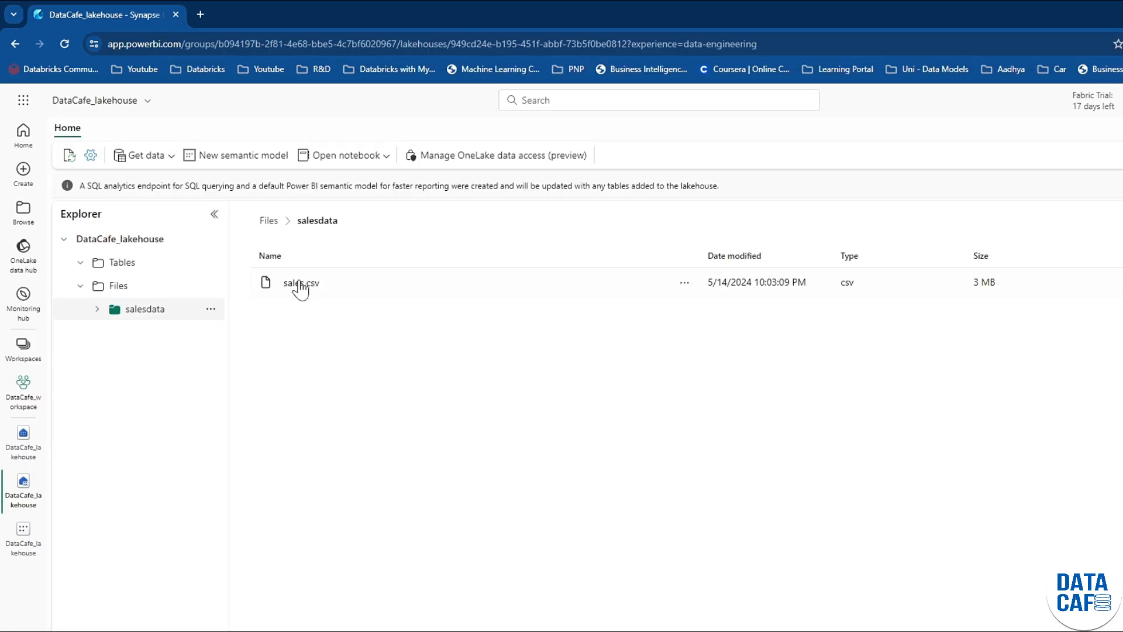
- Preview the contents of sales.csv from the first rows to the end of the file, and return to the salesdata folder
left_click(298, 285)
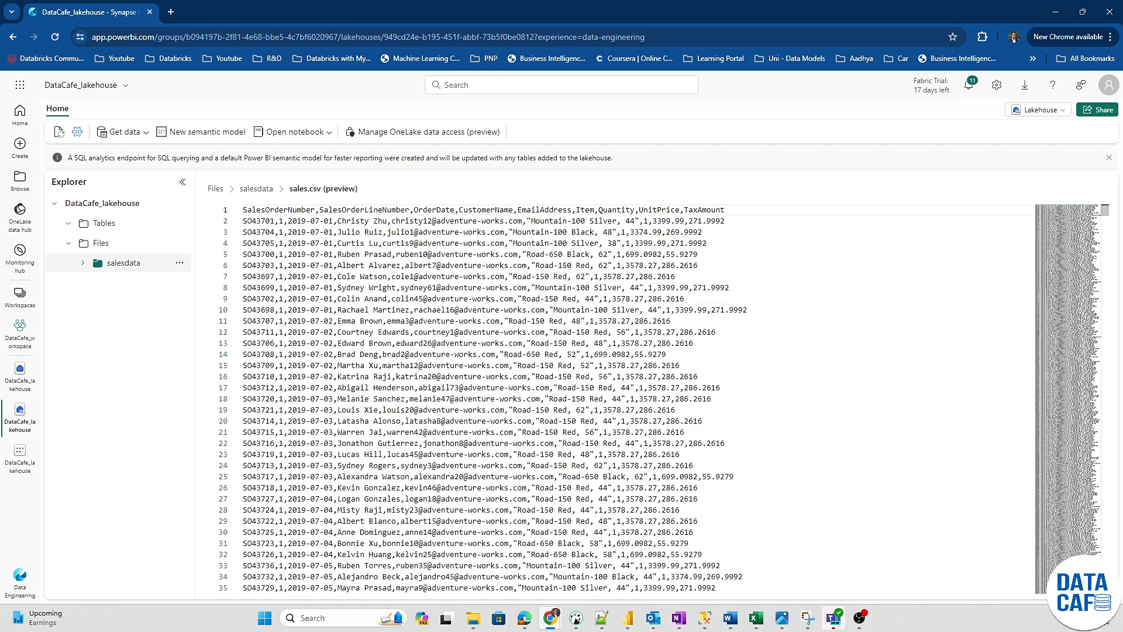
scroll(491, 397, "down", 20)
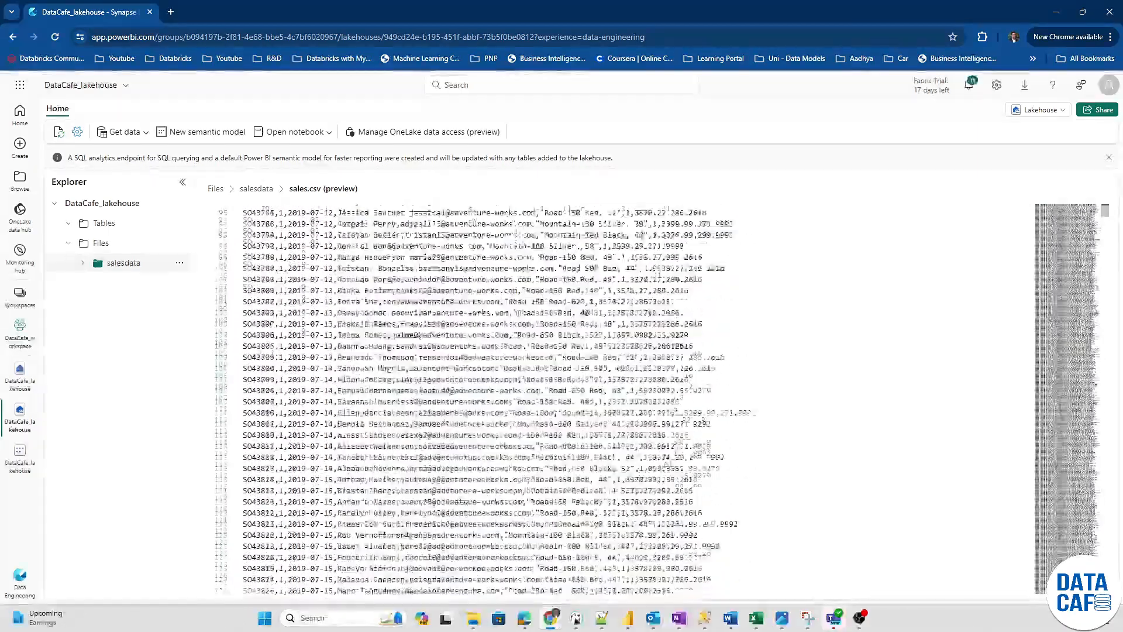
left_click_drag(1104, 211, 1104, 553)
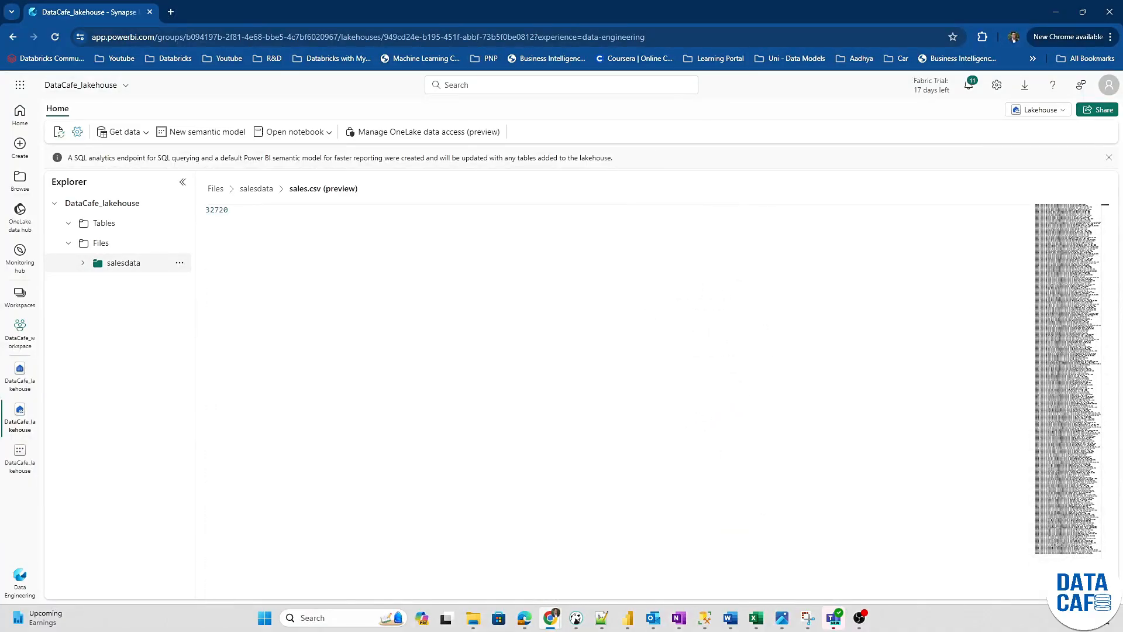
scroll(491, 398, "up", 15)
scroll(491, 397, "down", 10)
scroll(491, 398, "up", 6)
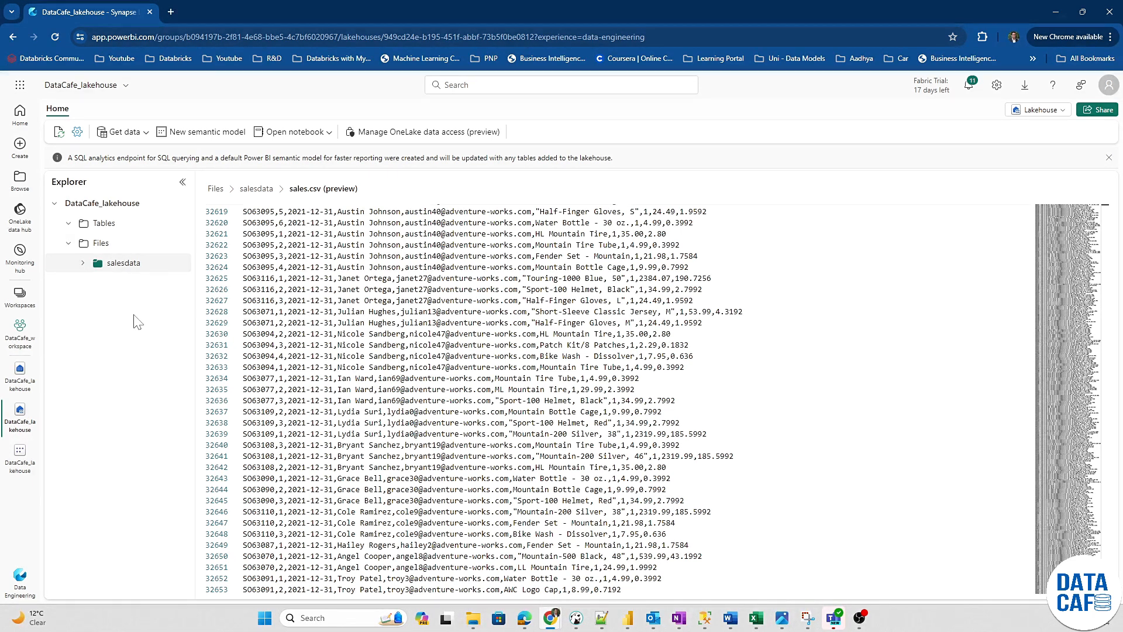
left_click(252, 190)
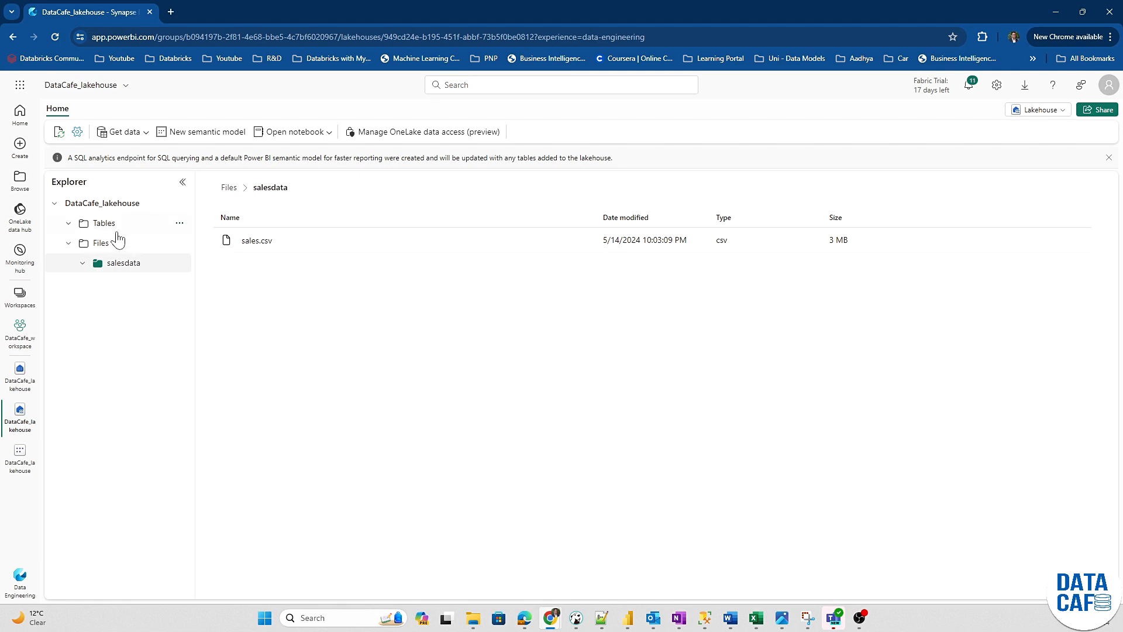
- Load the salesdata folder into a new table named salesdata with file type csv, and open the table's data preview
left_click(228, 335)
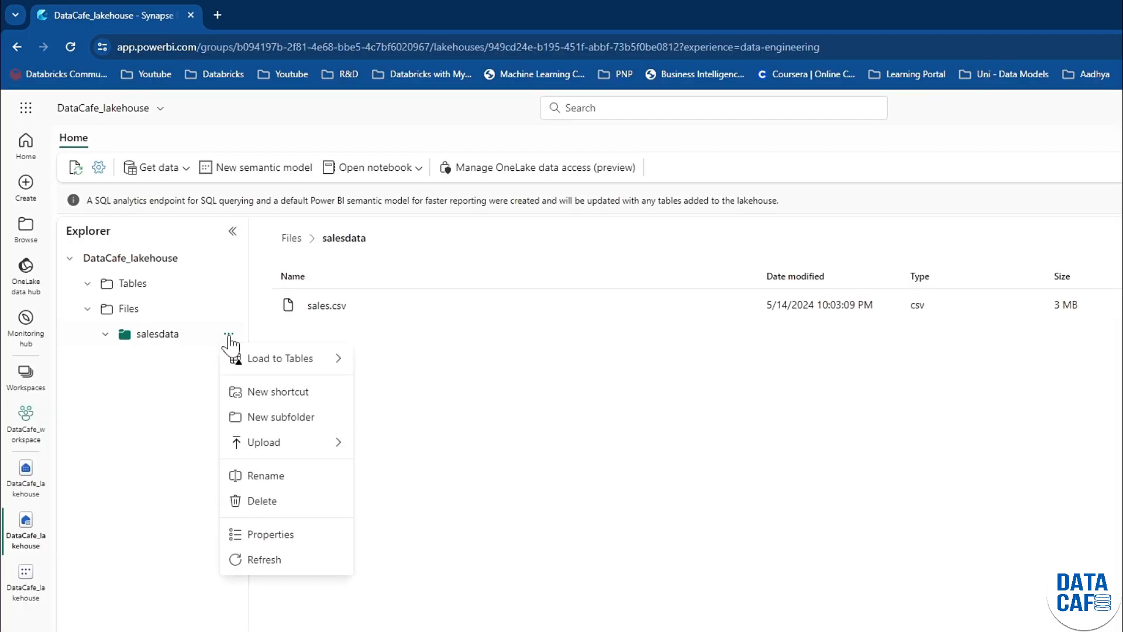
mouse_move(308, 371)
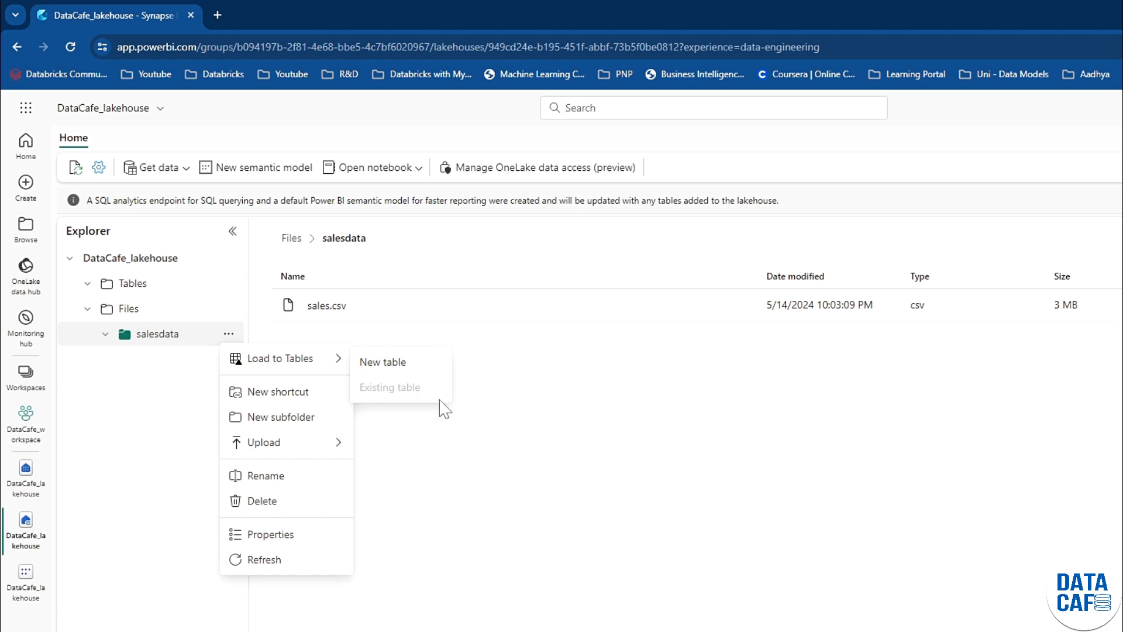
left_click(383, 362)
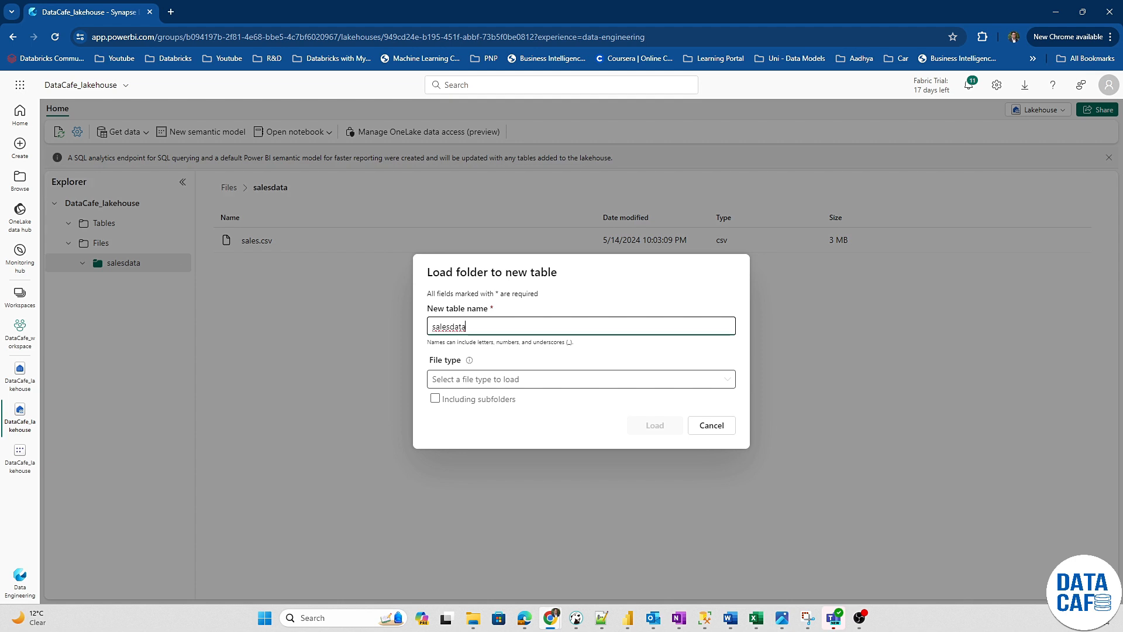
left_click(568, 382)
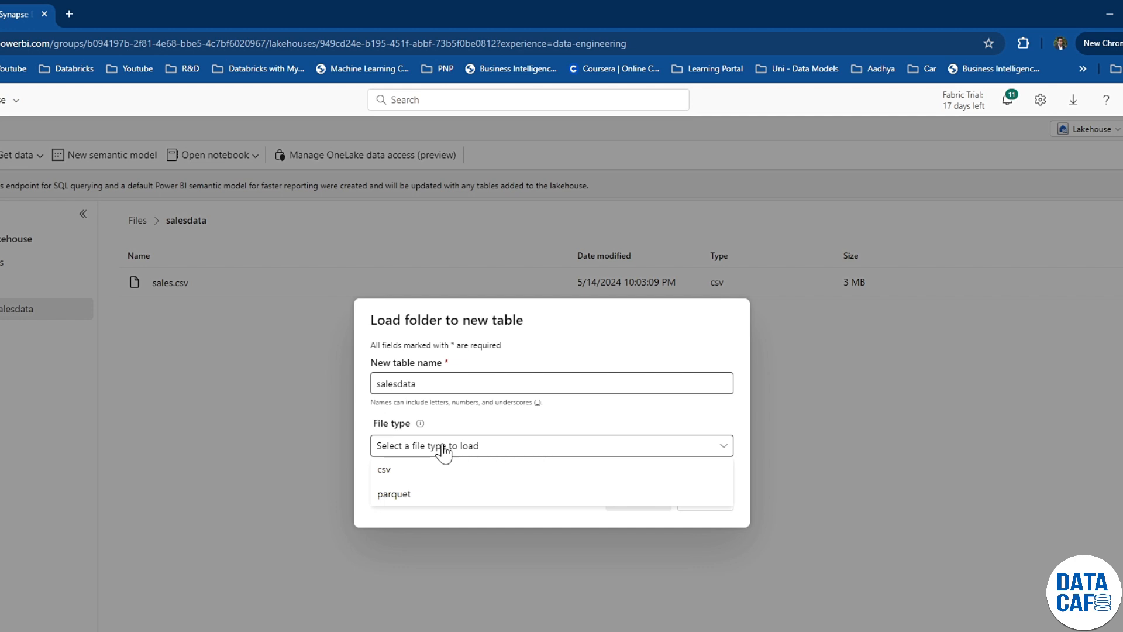
left_click(453, 402)
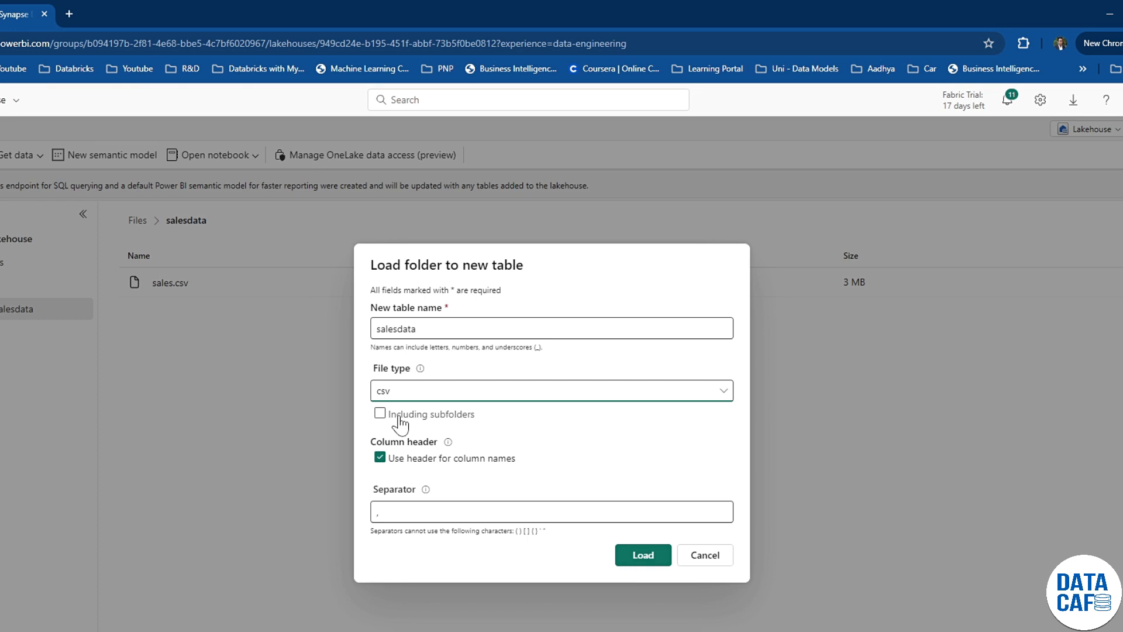
left_click(636, 559)
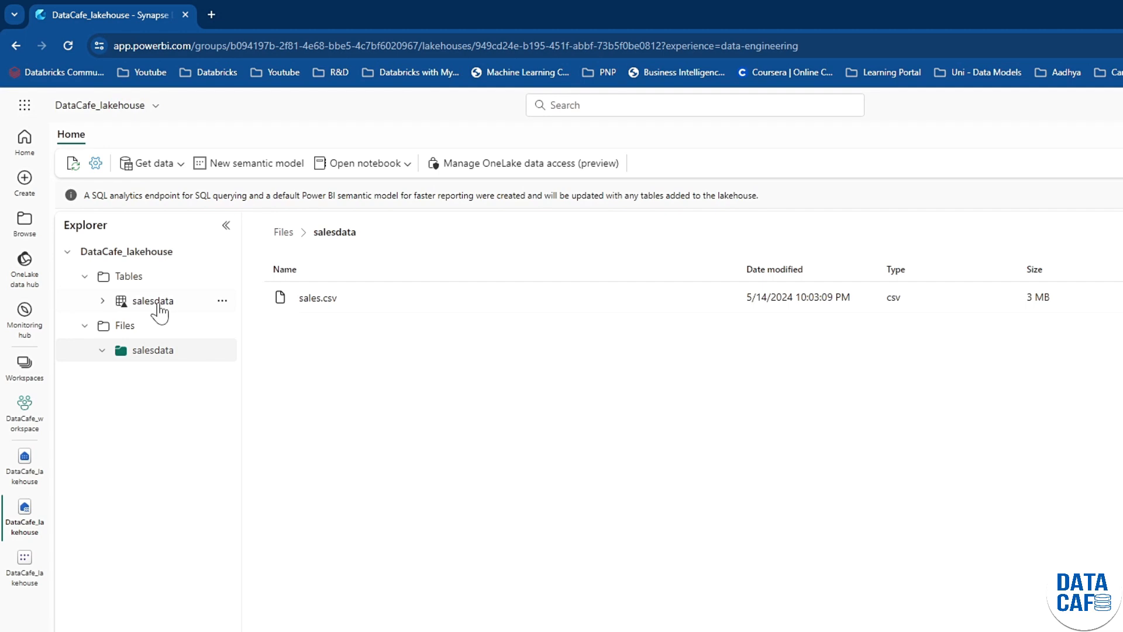
left_click(161, 302)
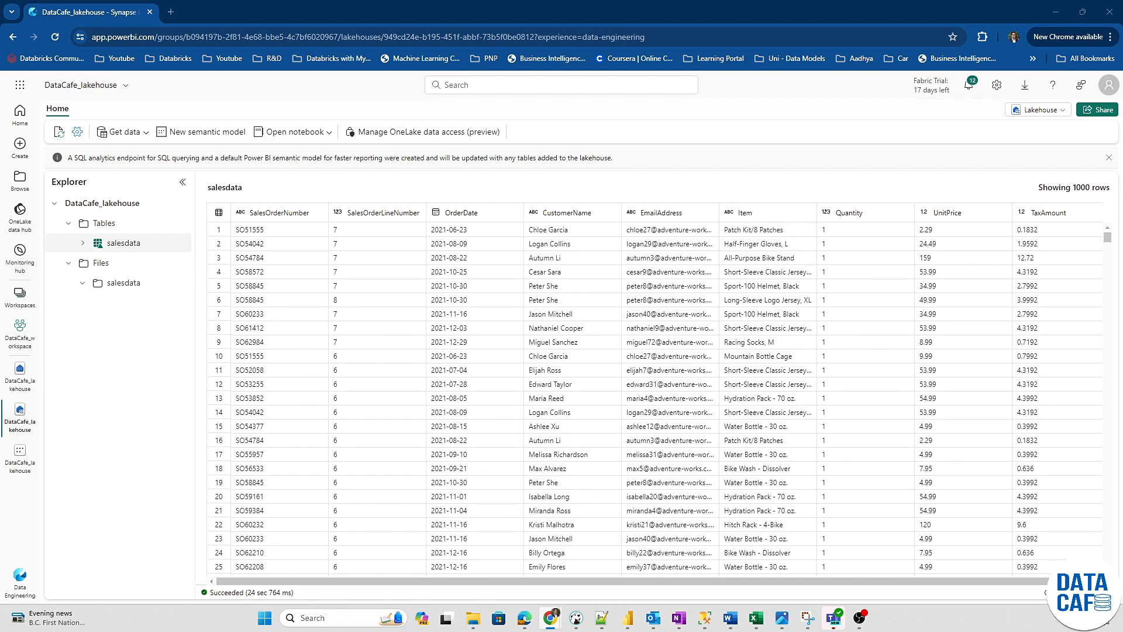
left_click(145, 252)
- Switch the lakehouse to its SQL analytics endpoint and collapse the Queries group in the explorer
left_click(1039, 117)
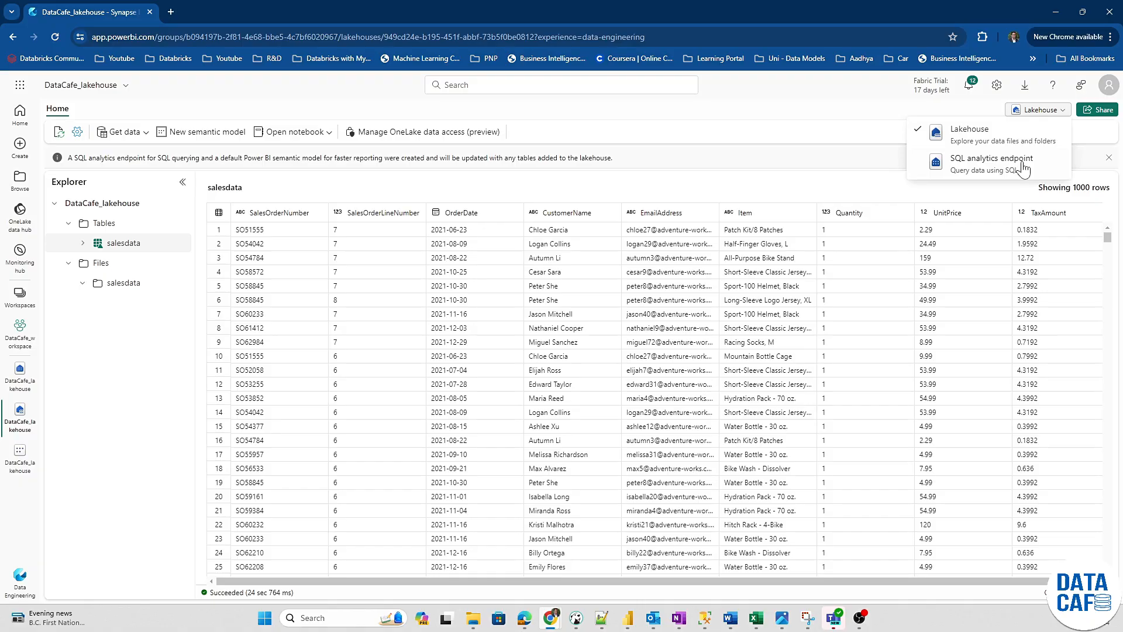
left_click(989, 223)
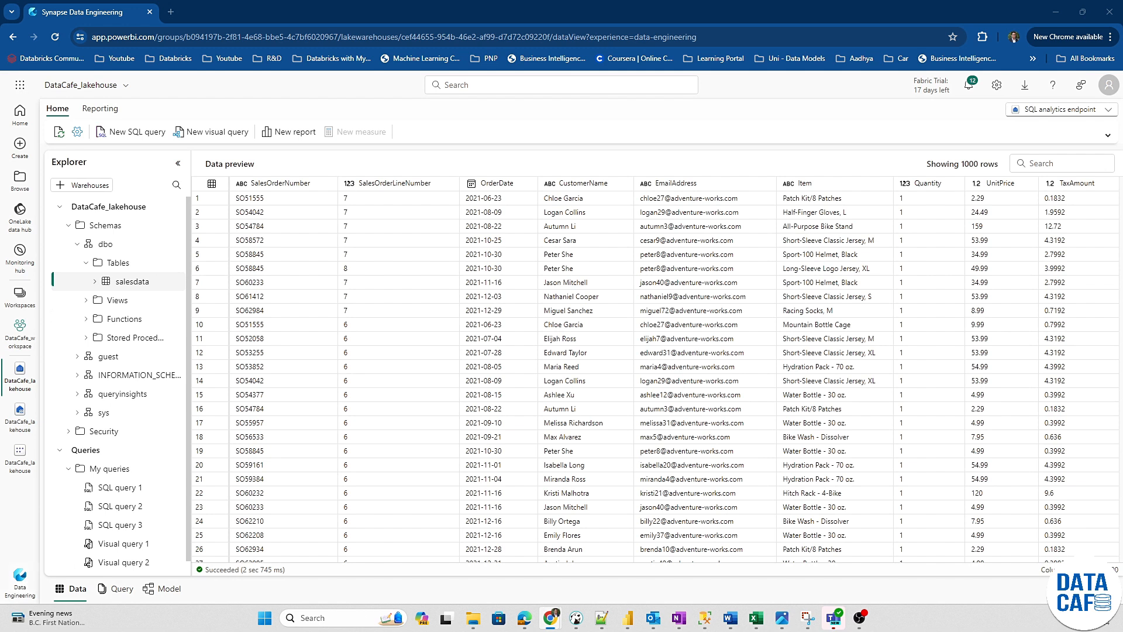
left_click(61, 451)
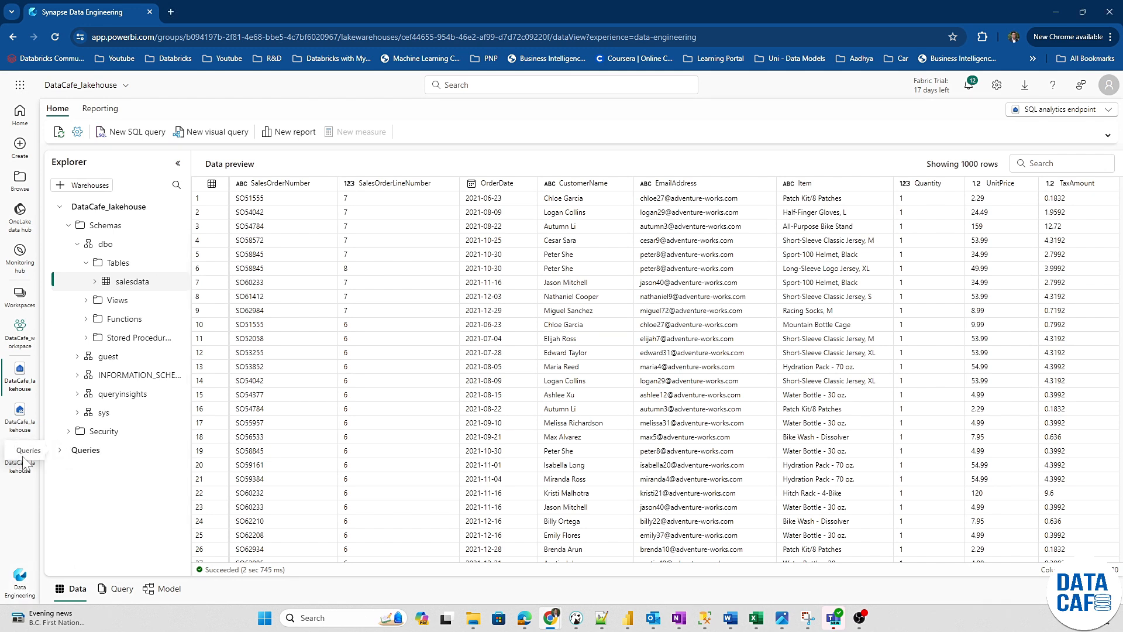
- Review the lakehouse's Schemas folder, dbo schema and Queries group in the explorer, leaving Queries collapsed
left_click(68, 226)
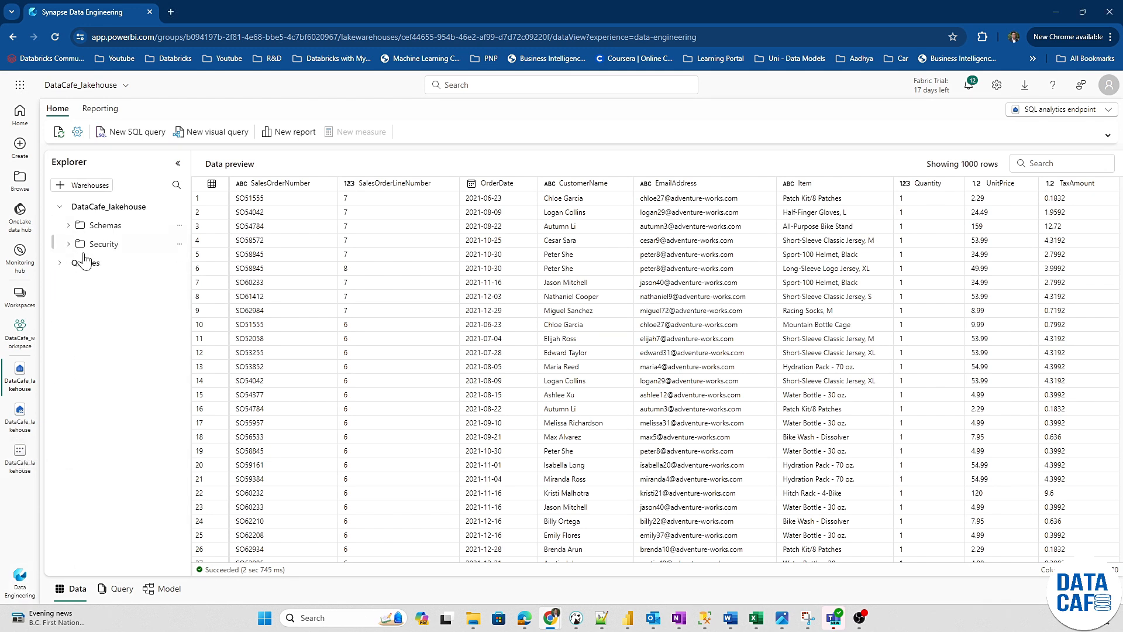
left_click(68, 226)
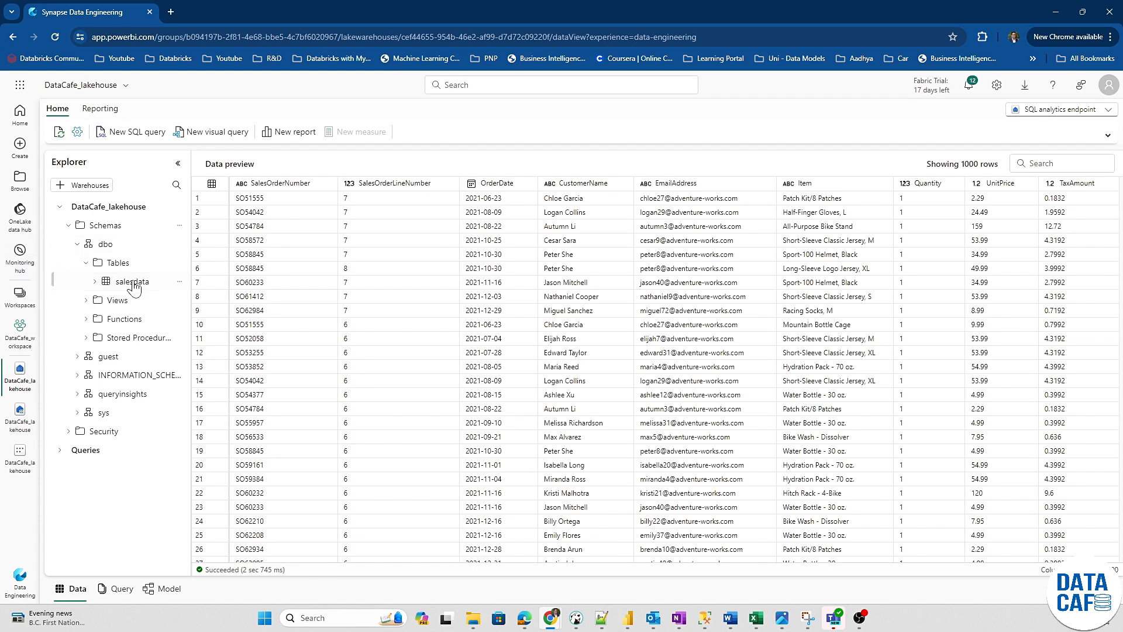
left_click(77, 244)
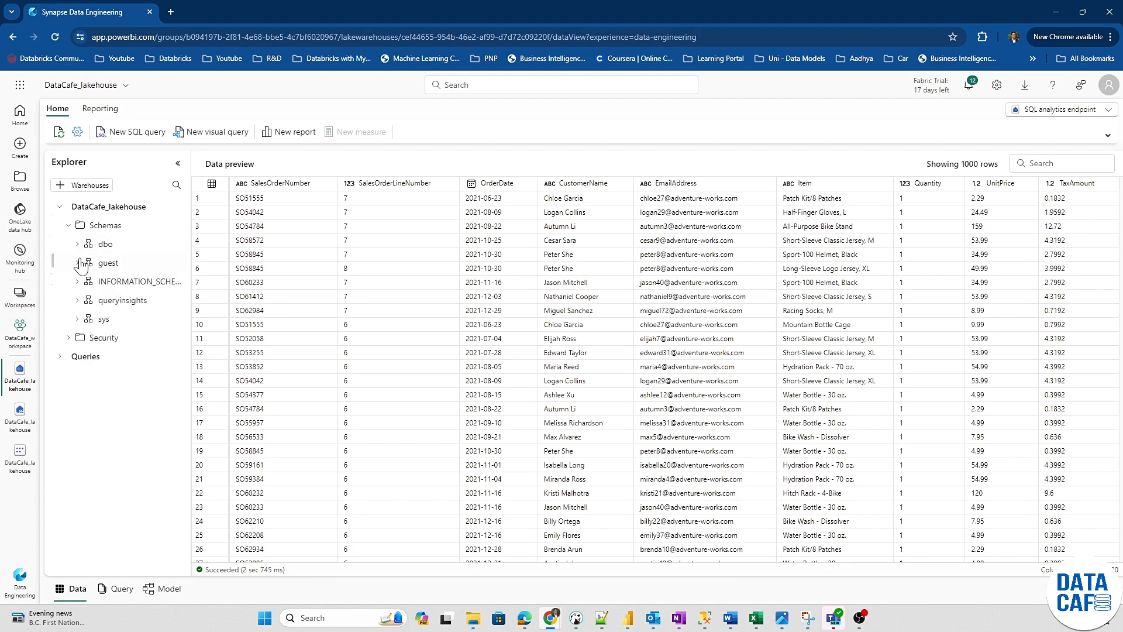
left_click(78, 244)
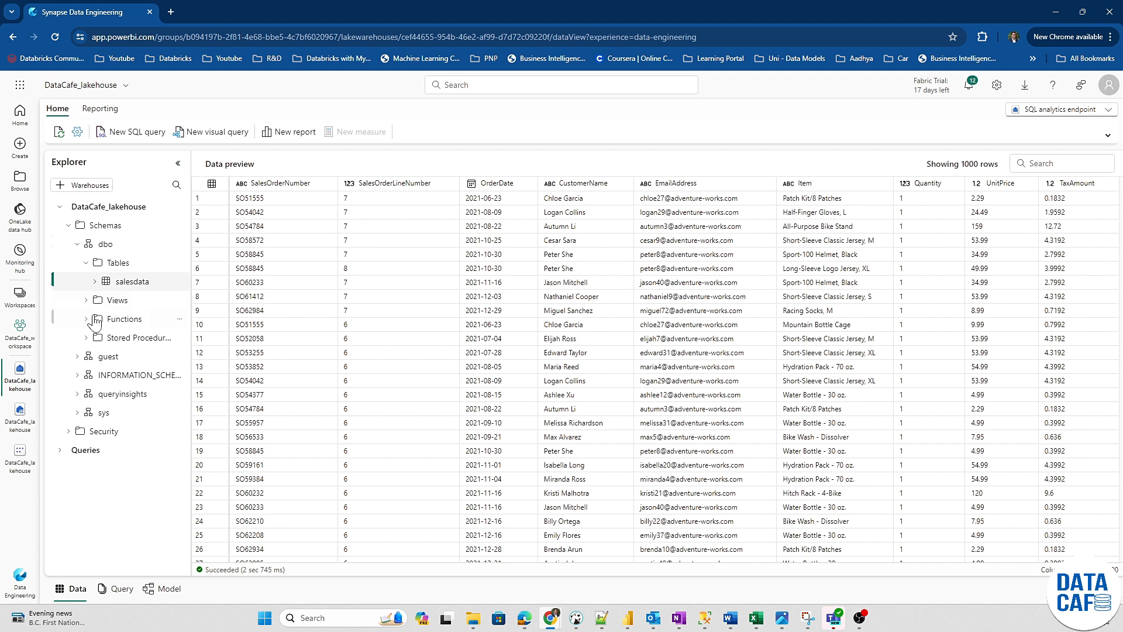
left_click(60, 451)
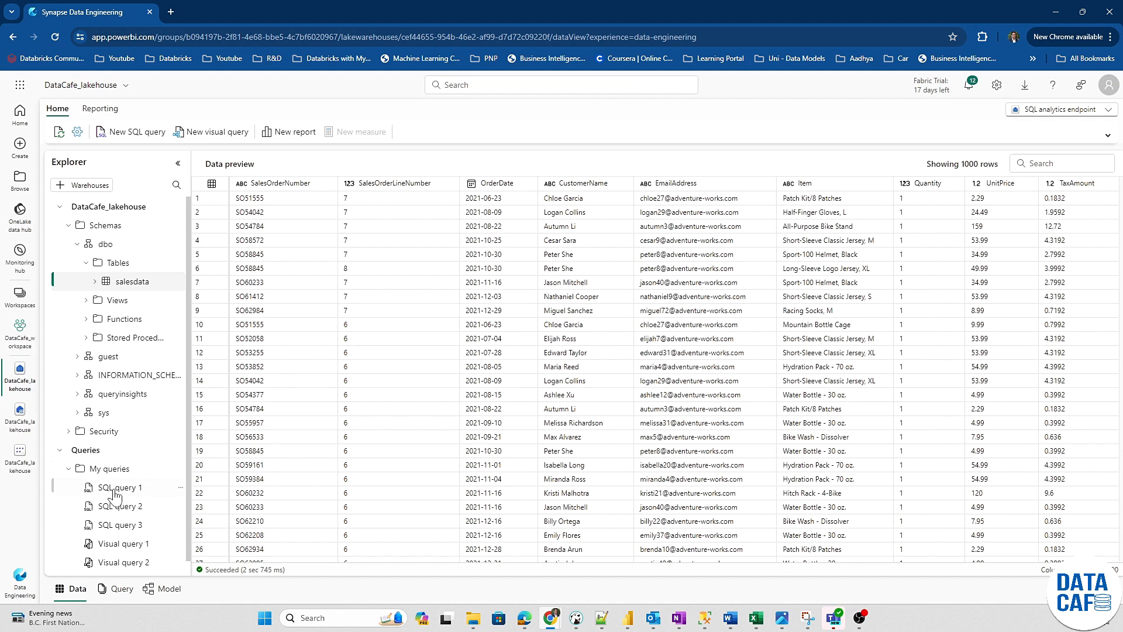
left_click(59, 453)
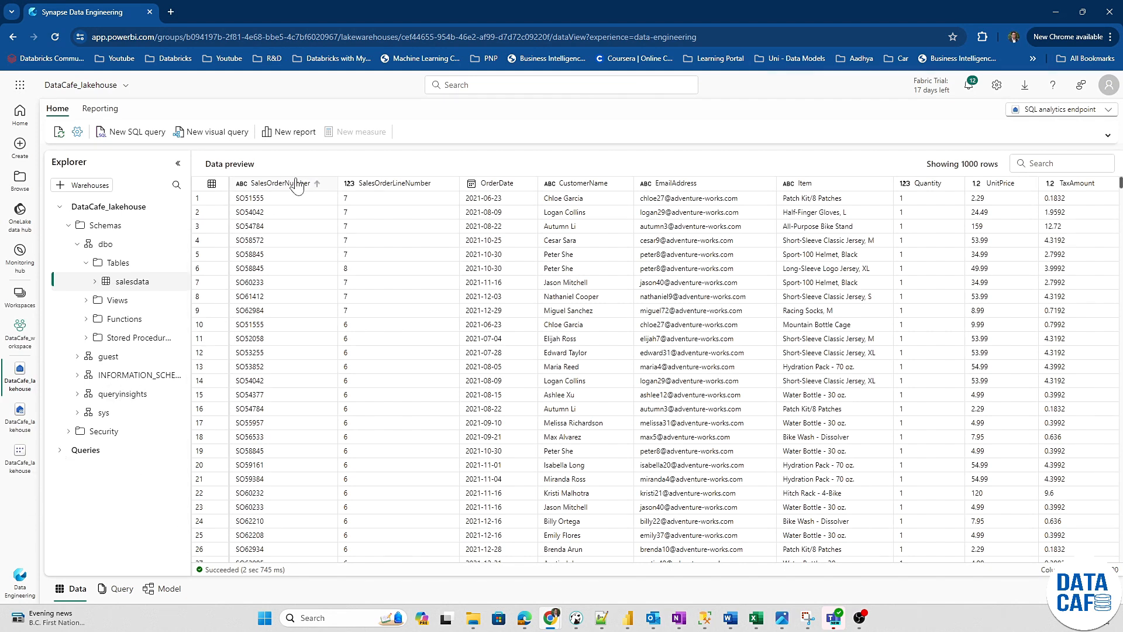
- Write and run a new SQL query on salesdata that sums Quantity * UnitPrice as Revenue per Item, ordered by Revenue descending
left_click(136, 141)
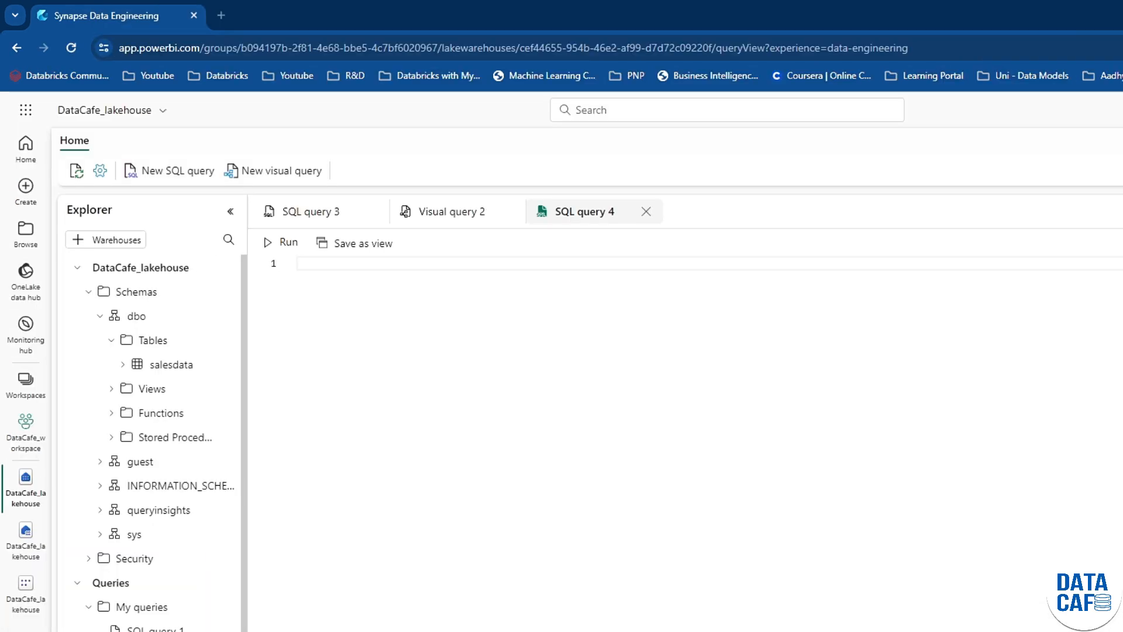
type("SELECT Item, SUM(Quantity * UnitPrice) AS Revenue FROM sales GROUP BY Item ORDER BY Revenue DESC;")
left_click(354, 278)
type("da")
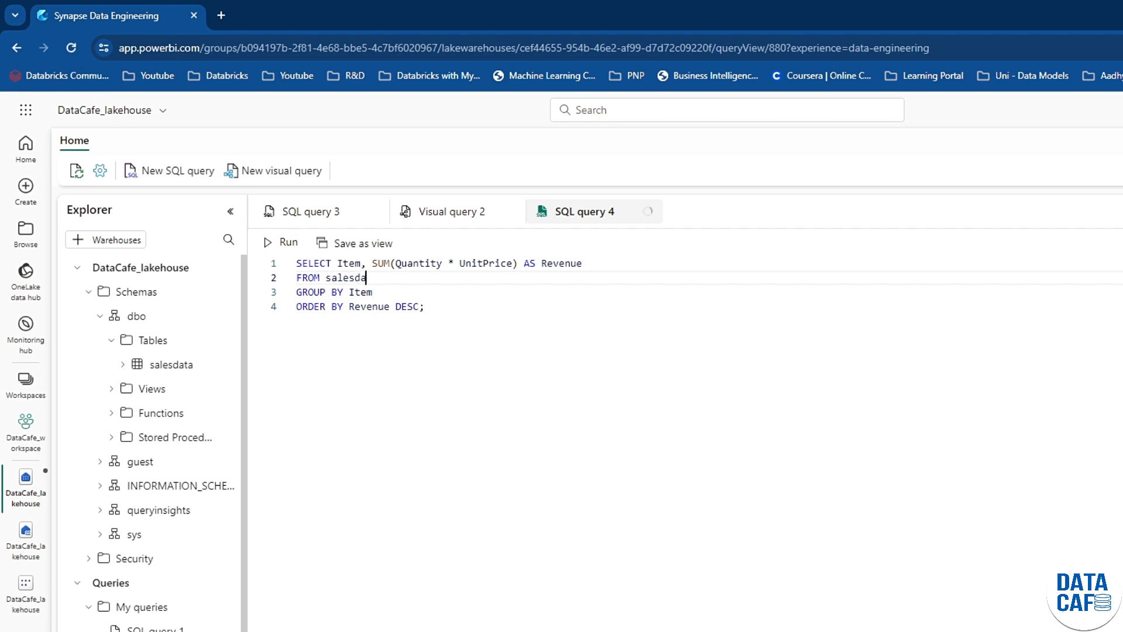
type("ta")
key("Escape")
key("ctrl+a")
left_click(284, 247)
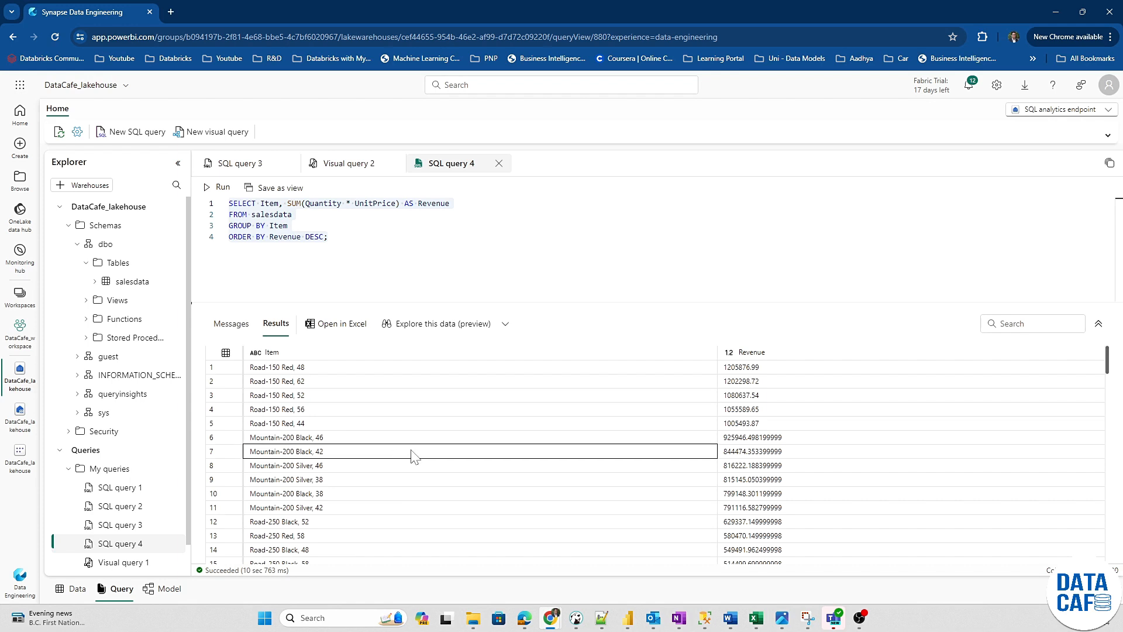
left_click(557, 507)
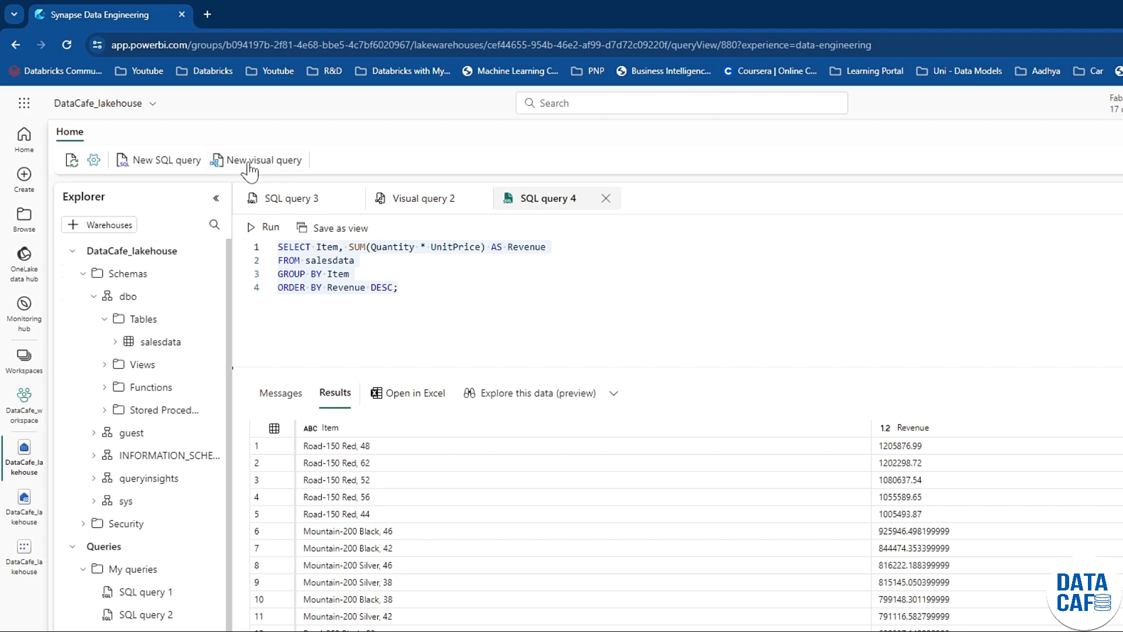
- Create a new visual query and add the salesdata table to its canvas
left_click(250, 167)
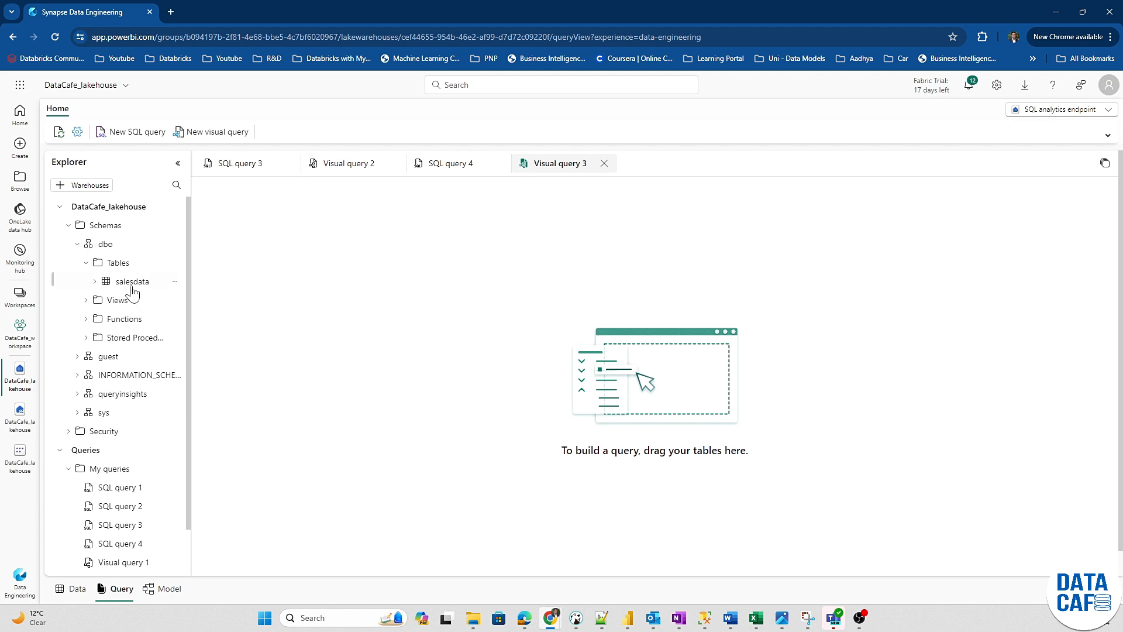
left_click_drag(146, 285, 170, 286)
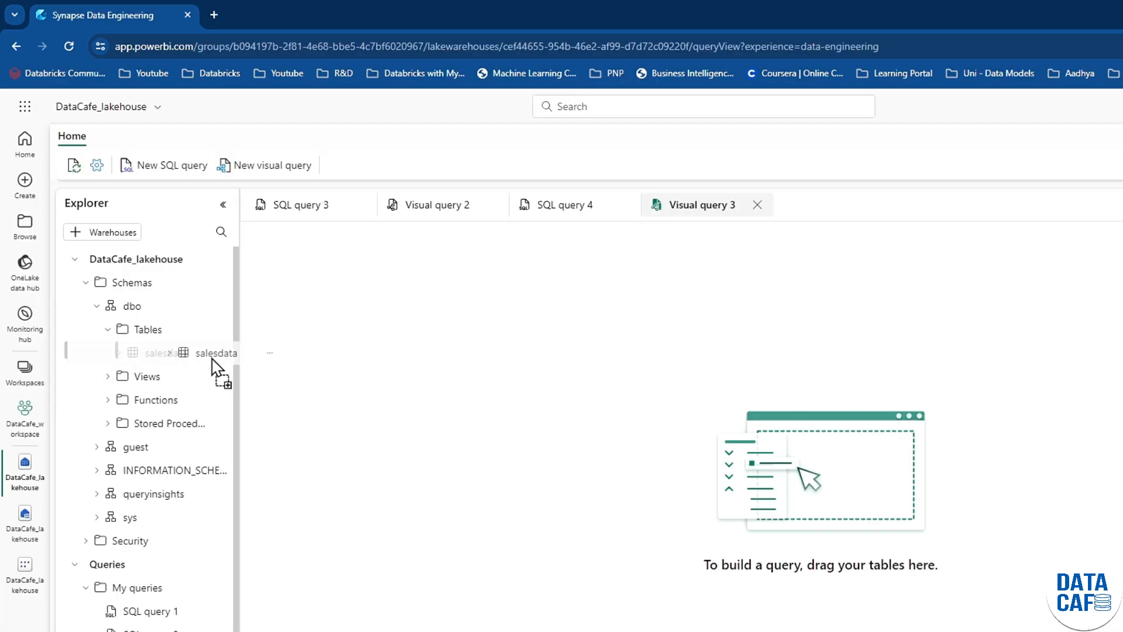
left_click_drag(214, 367, 578, 367)
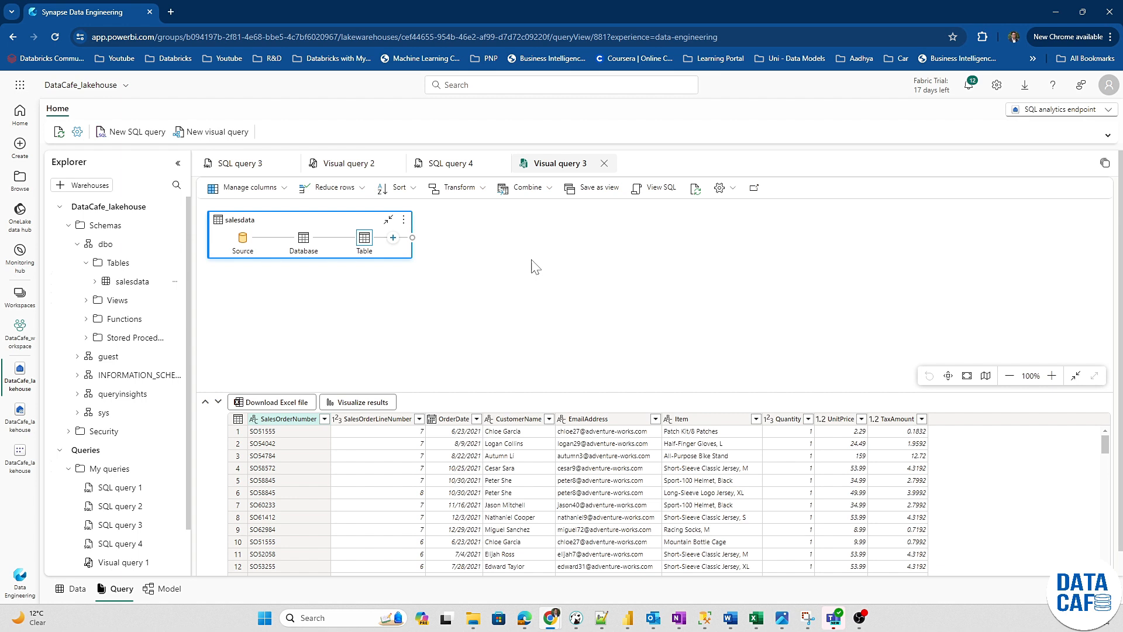
- Choose only the SalesOrderNumber and SalesOrderLineNumber columns to keep in the visual query
left_click(284, 188)
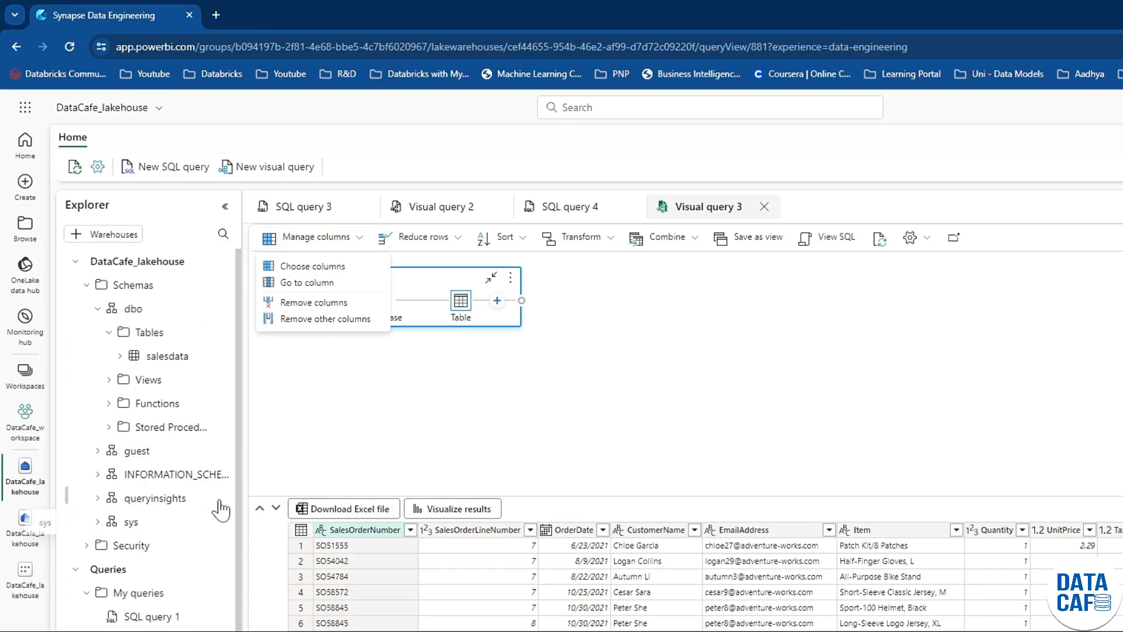
left_click(285, 267)
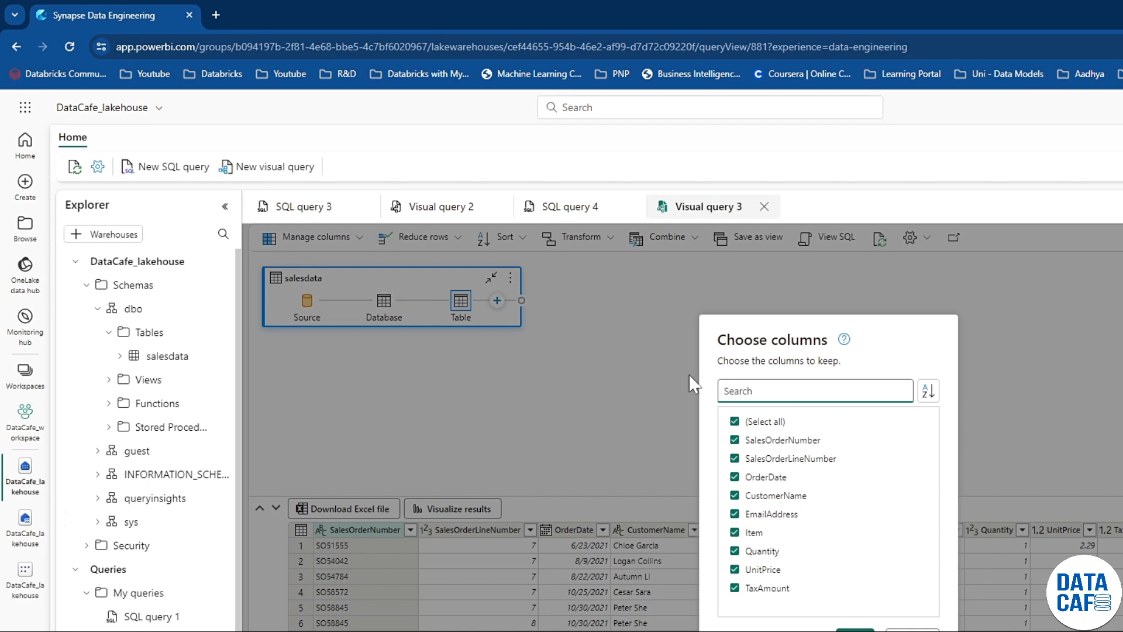
left_click(757, 421)
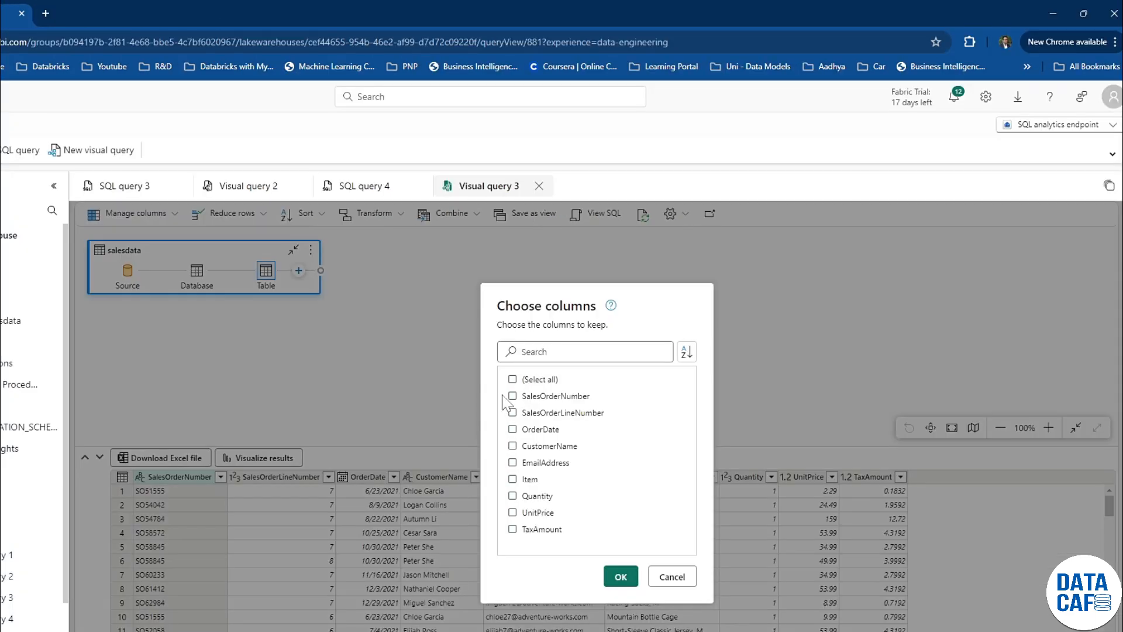
left_click(512, 396)
left_click(513, 413)
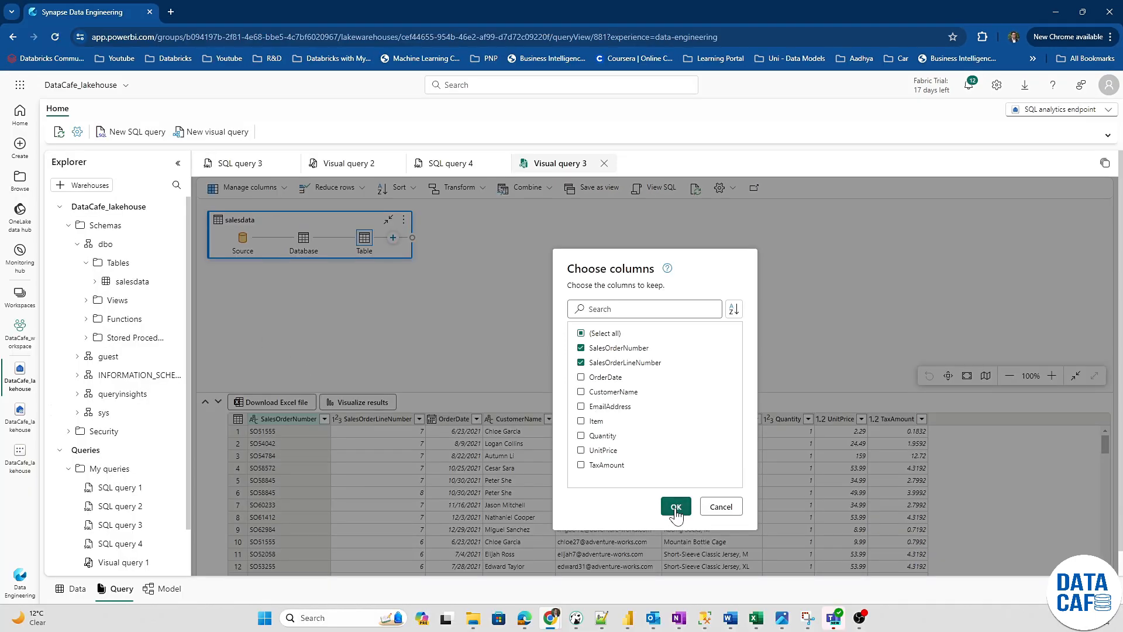
left_click(675, 508)
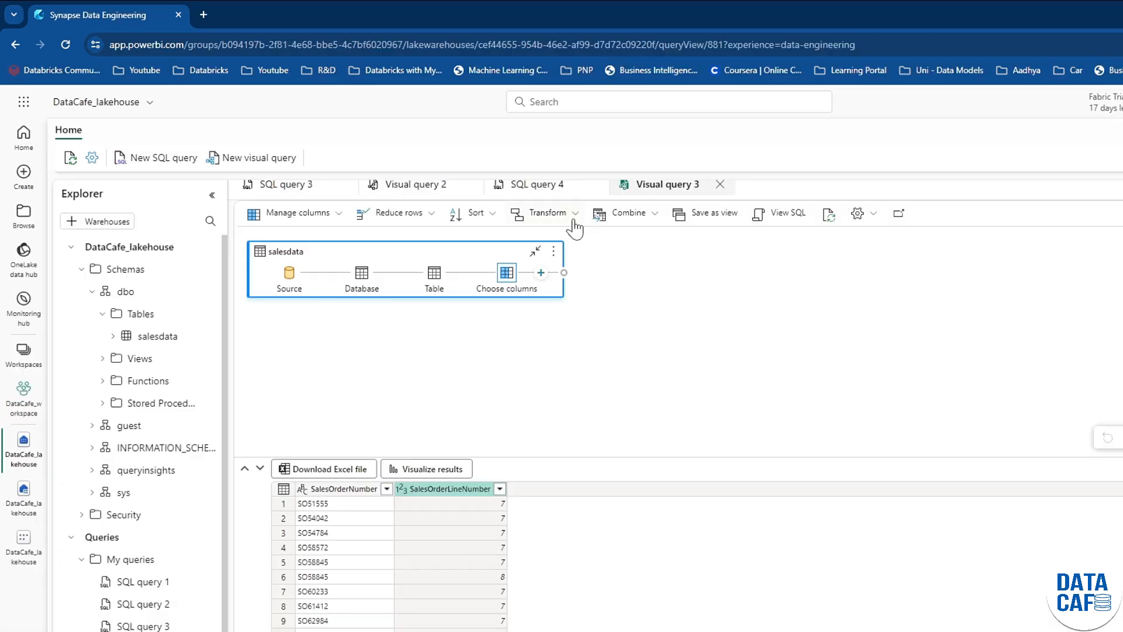
- Group the rows by SalesOrderLineNumber with a new column named LineItems that counts distinct values of SalesOrderLineNumber
left_click(459, 179)
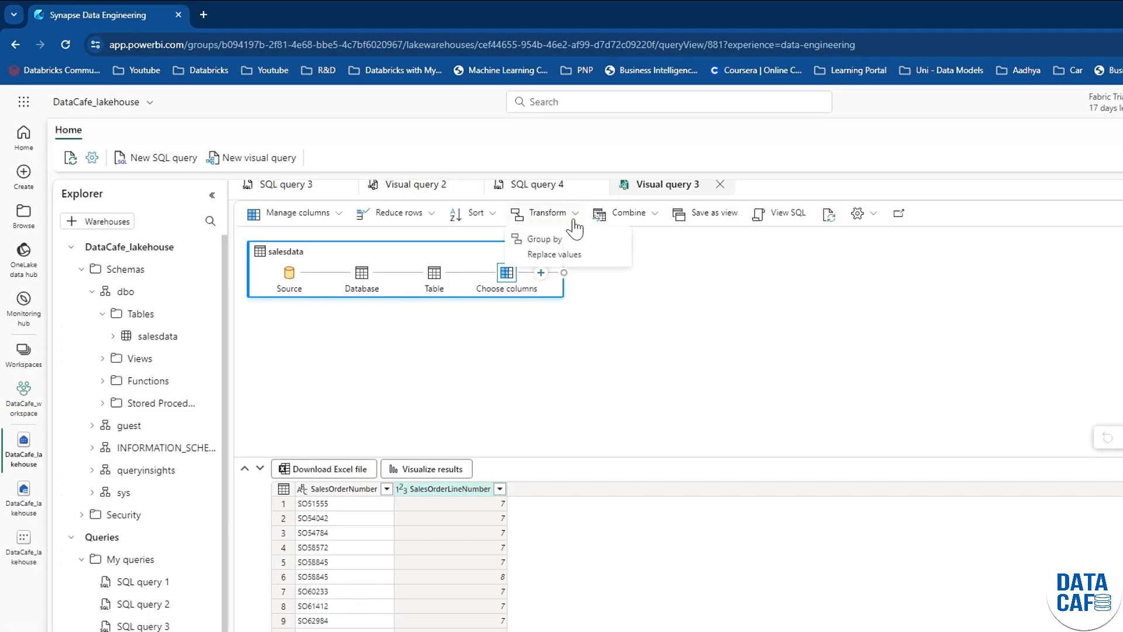
left_click(538, 240)
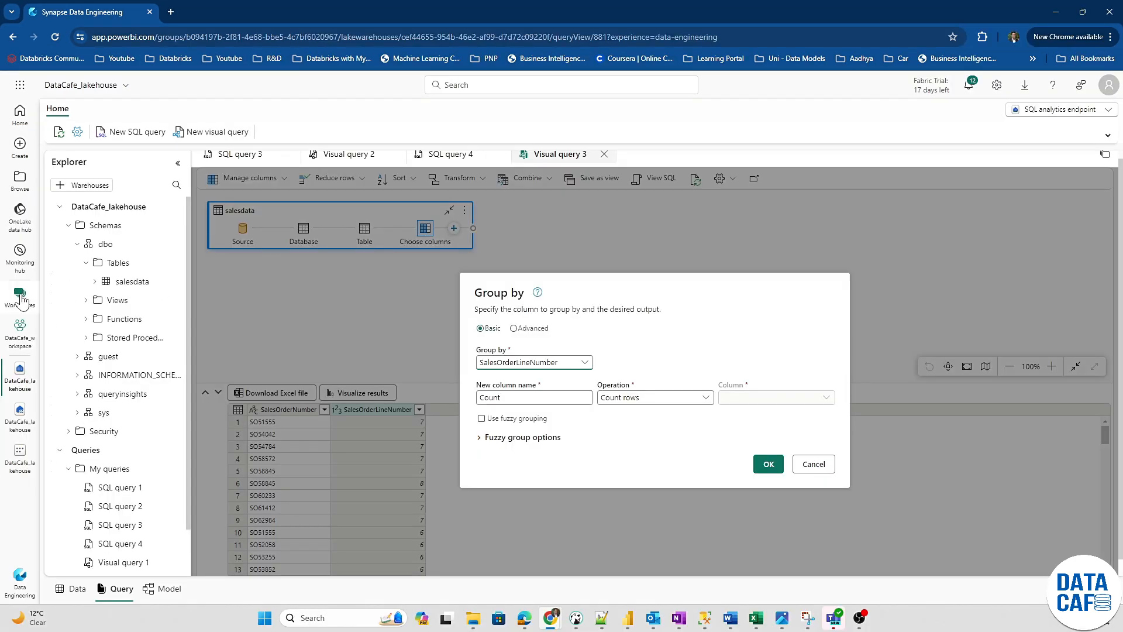
left_click(561, 398)
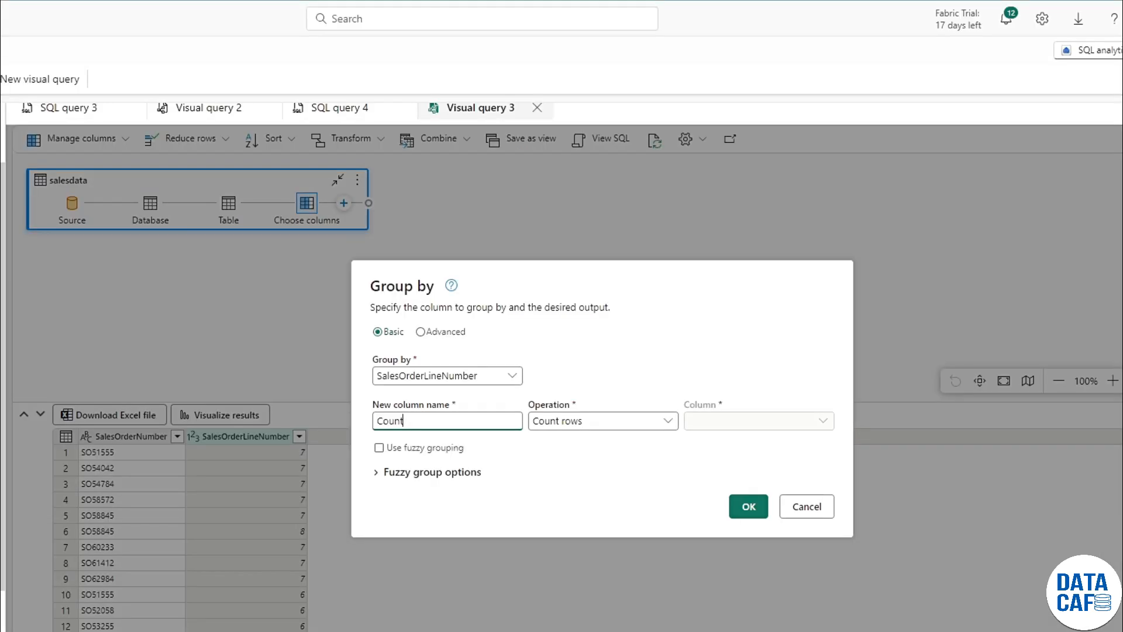
key("BackSpace")
key("BackSpace")
key("BackSpace")
key("BackSpace")
key("BackSpace")
type("LineItems")
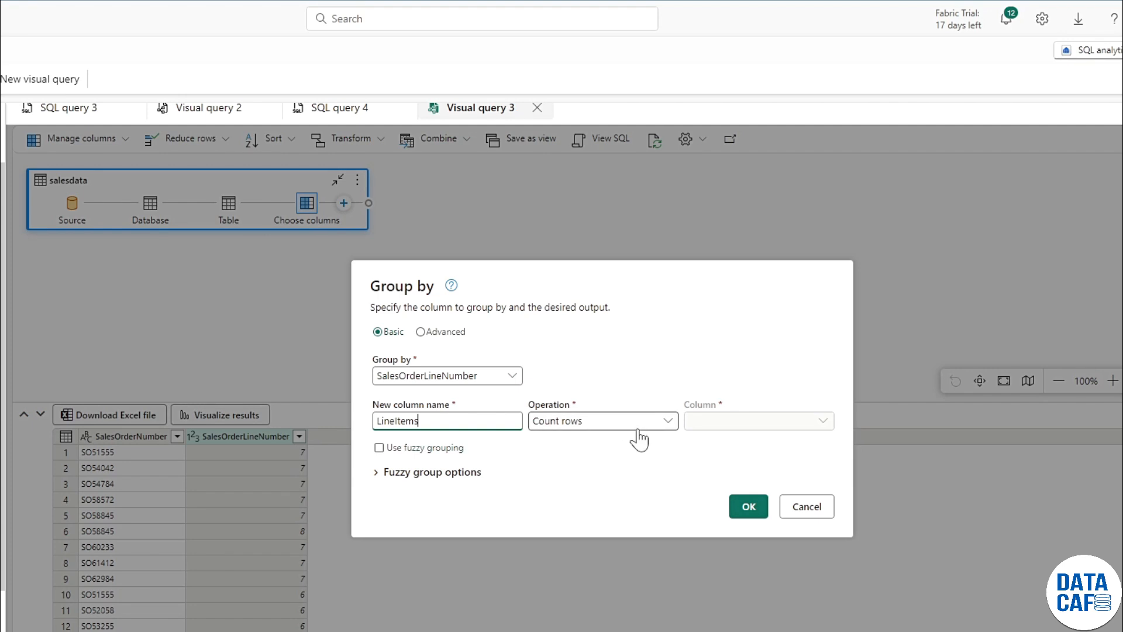
left_click(638, 428)
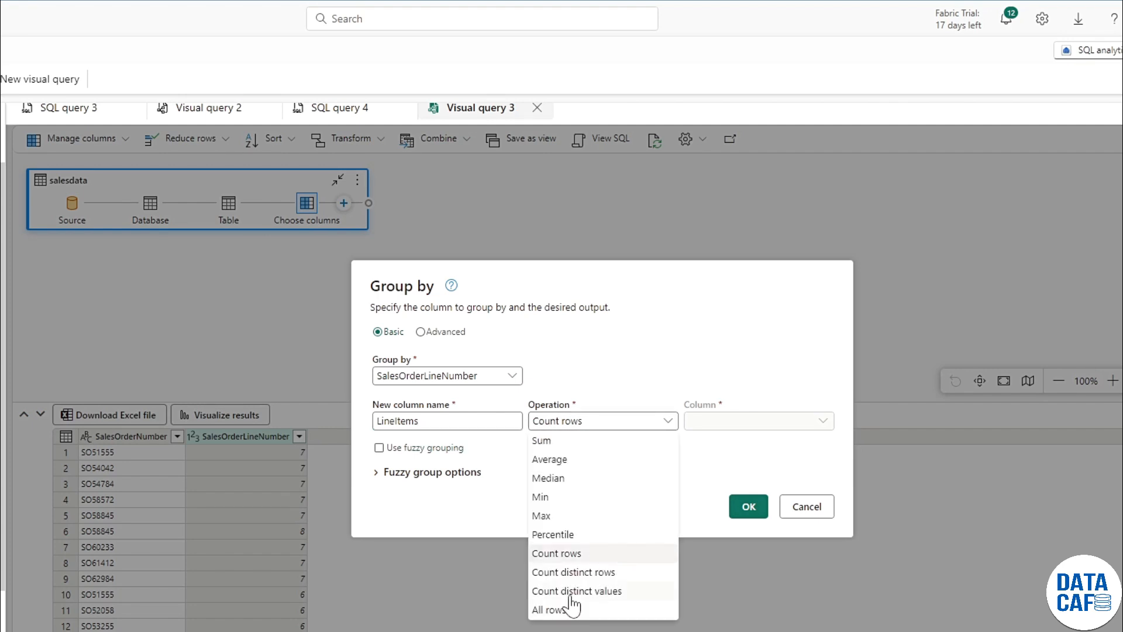
left_click(571, 591)
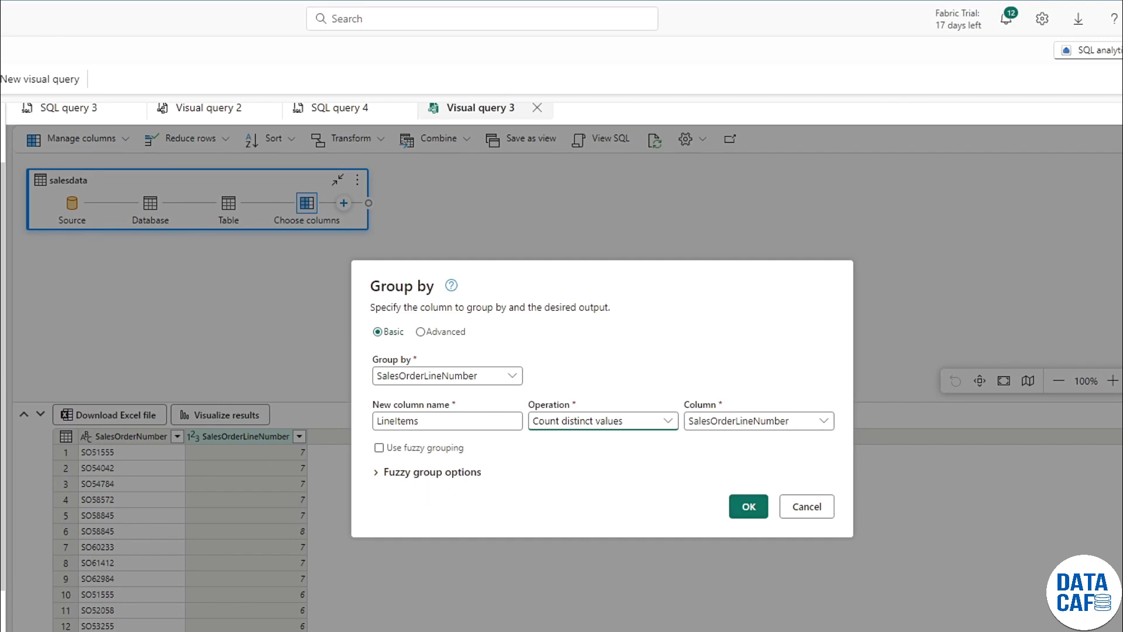
left_click(748, 506)
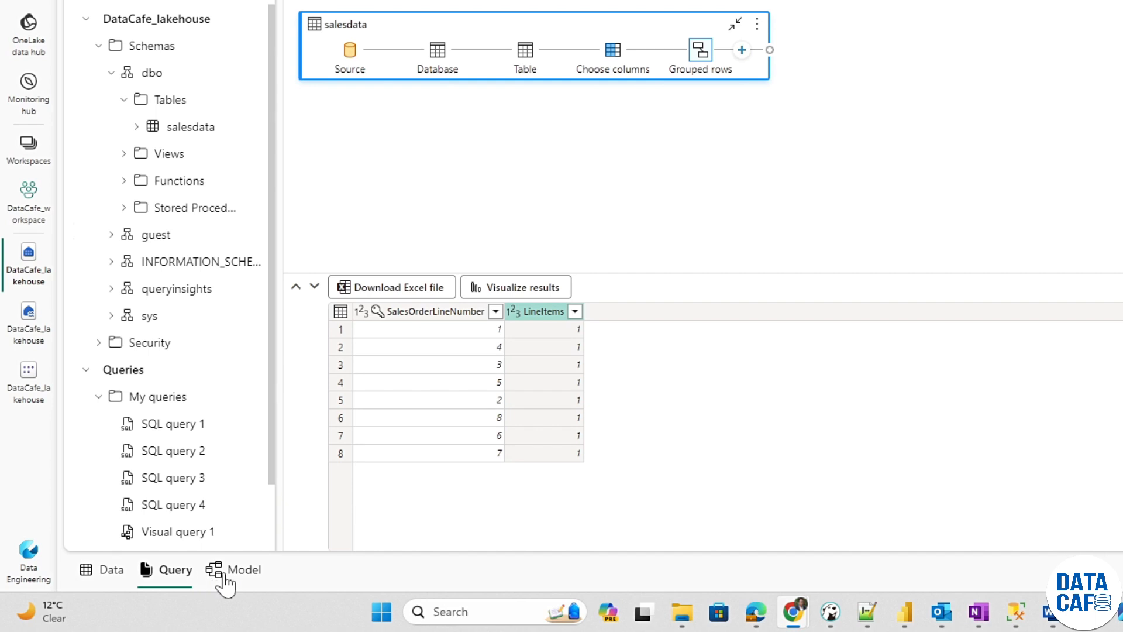
- Switch to the model view and look through the table cards from exec_requests_history to salesdata
left_click(226, 576)
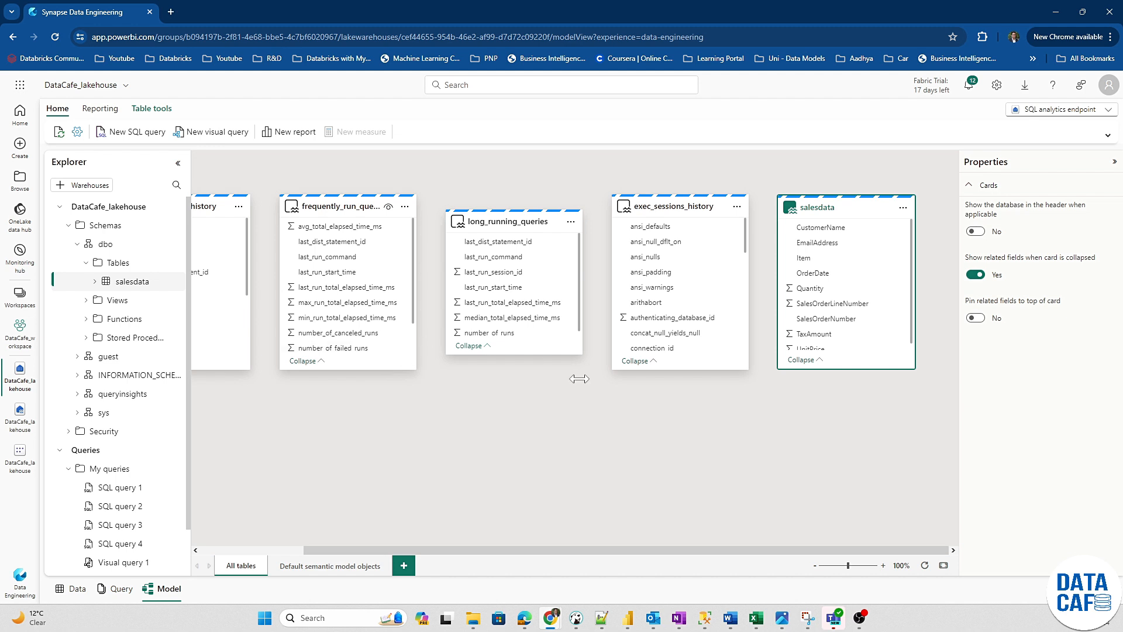
left_click_drag(463, 553, 284, 544)
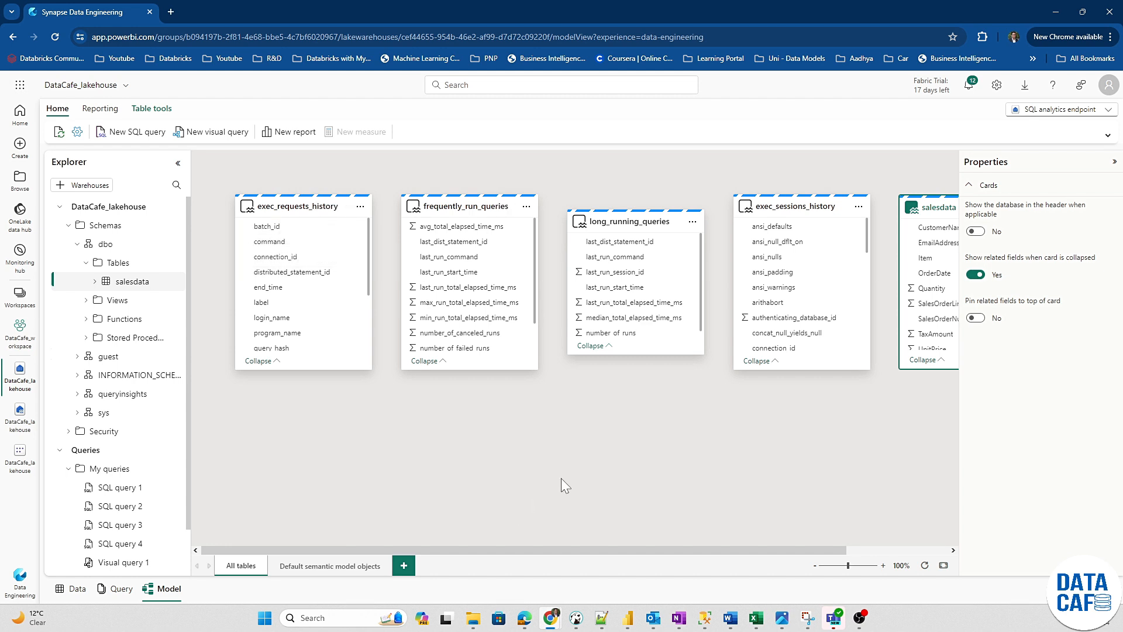
left_click_drag(710, 550, 824, 549)
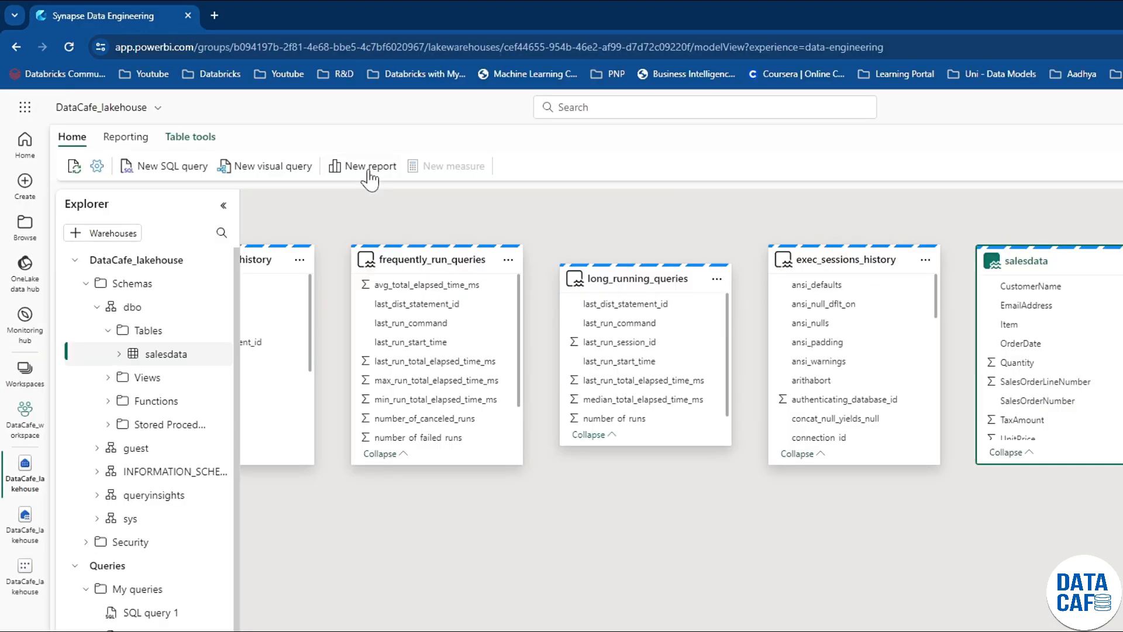
- Try to create a new report with all available data from the model view
left_click(369, 171)
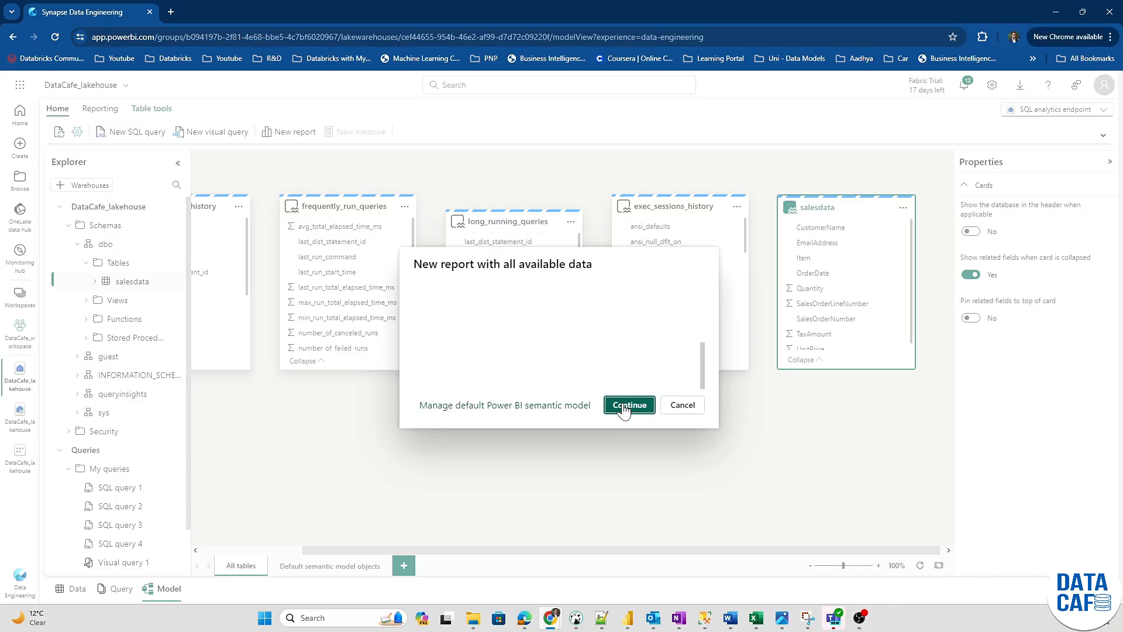
left_click(626, 404)
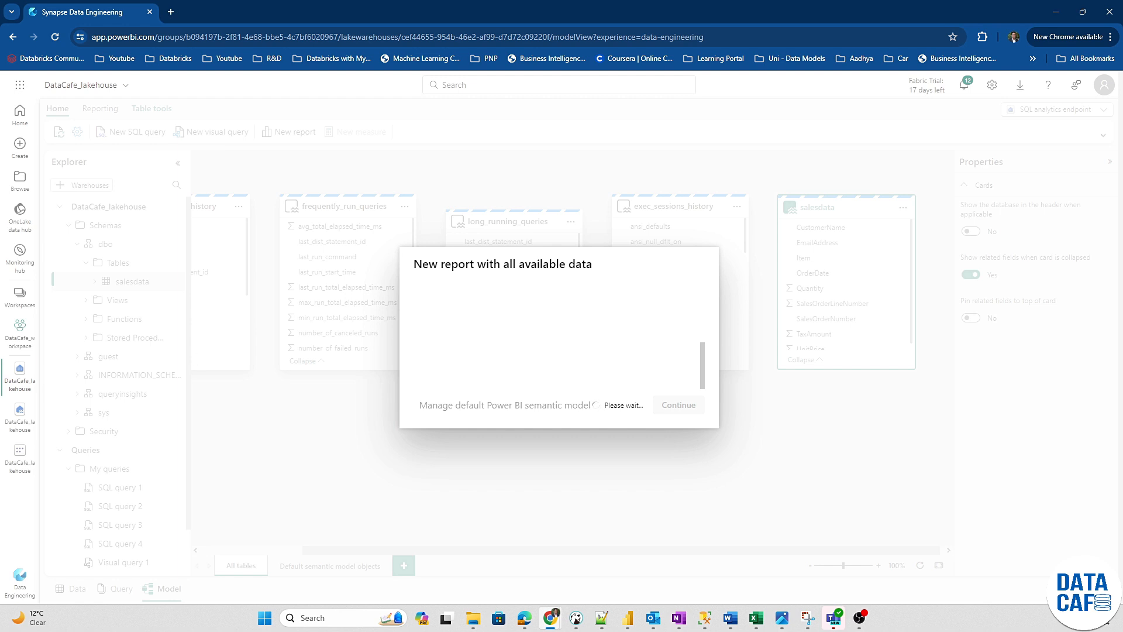
left_click(859, 618)
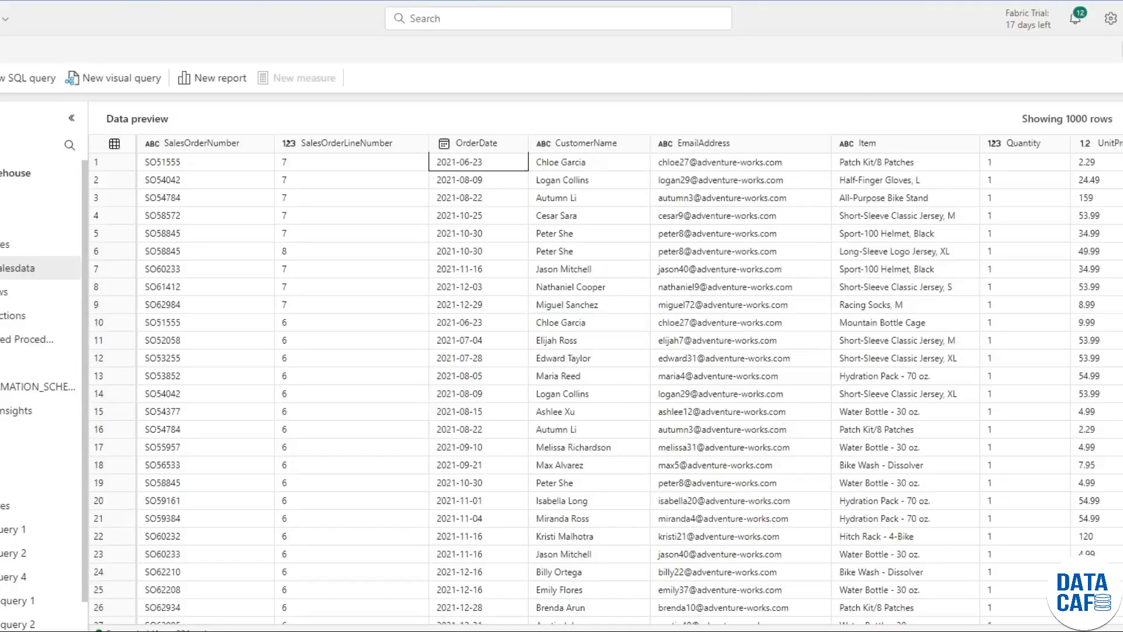
- Create a new report based on the salesdata table from its data preview
left_click(441, 200)
left_click(221, 79)
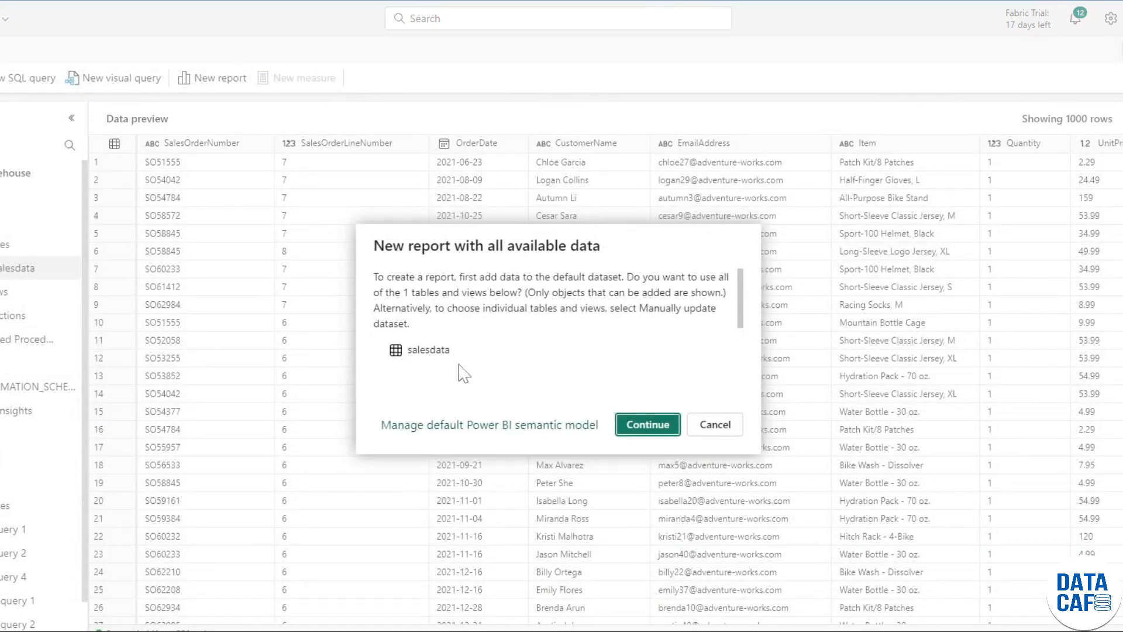
left_click(406, 425)
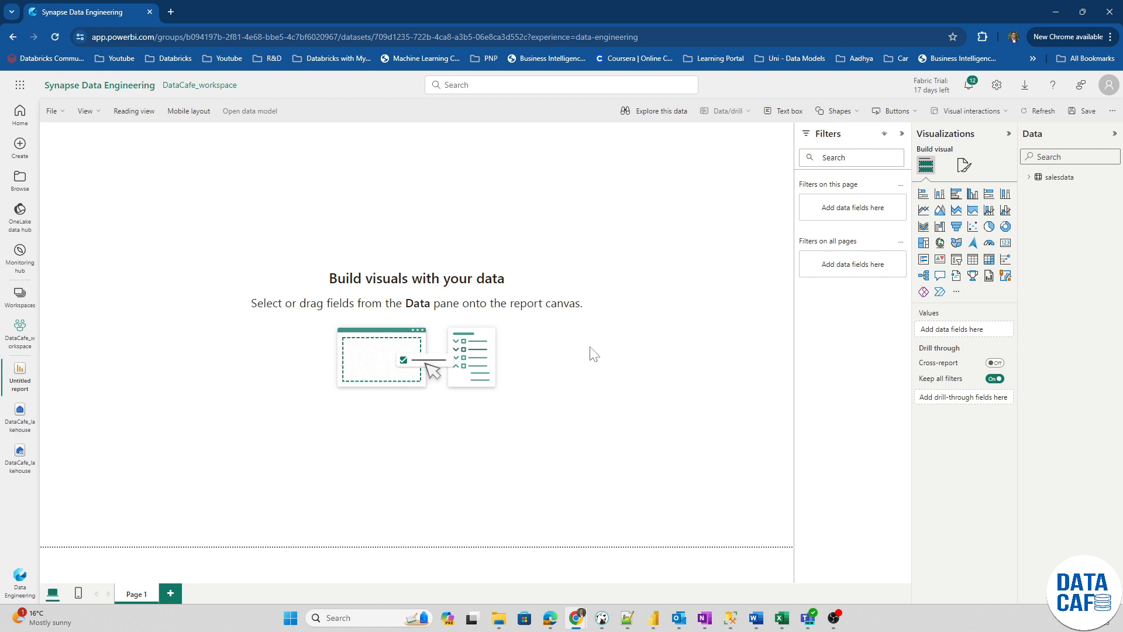
- Add a table visual to the report page and enlarge it
left_click(972, 259)
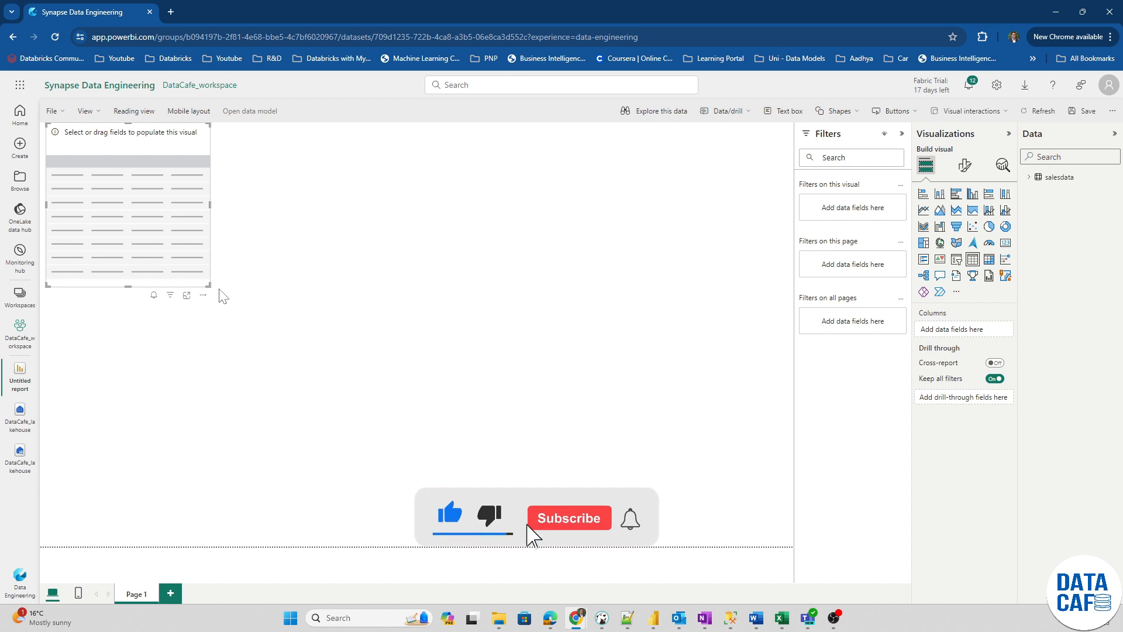
left_click_drag(208, 286, 299, 351)
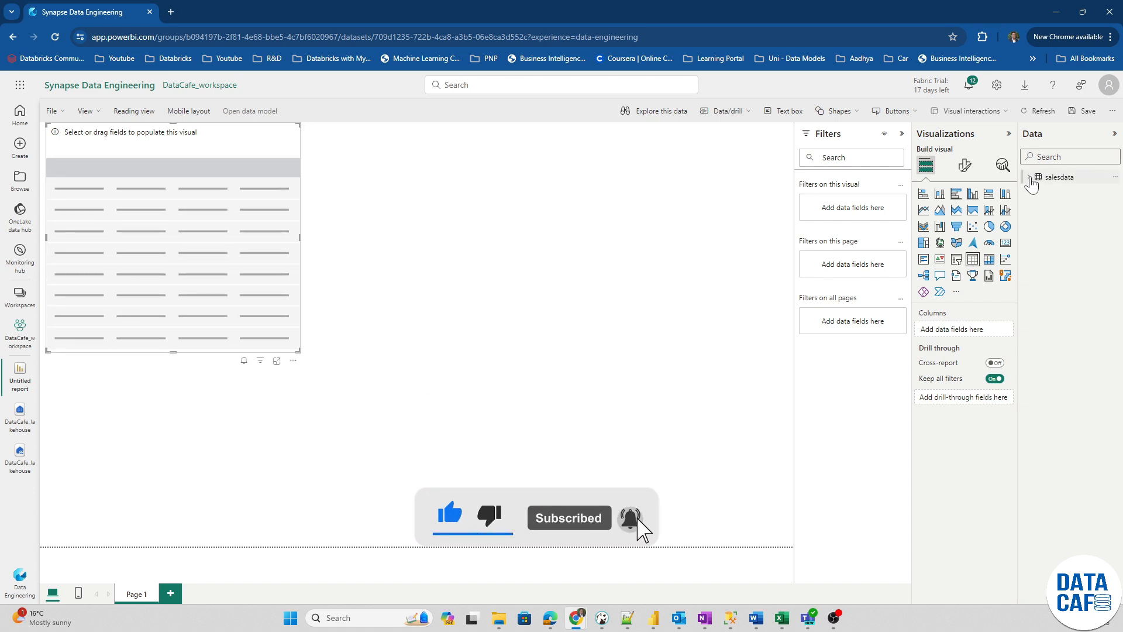
- Add the CustomerName and Quantity fields of salesdata as table columns and move the table visual toward the middle of the page
left_click(1029, 176)
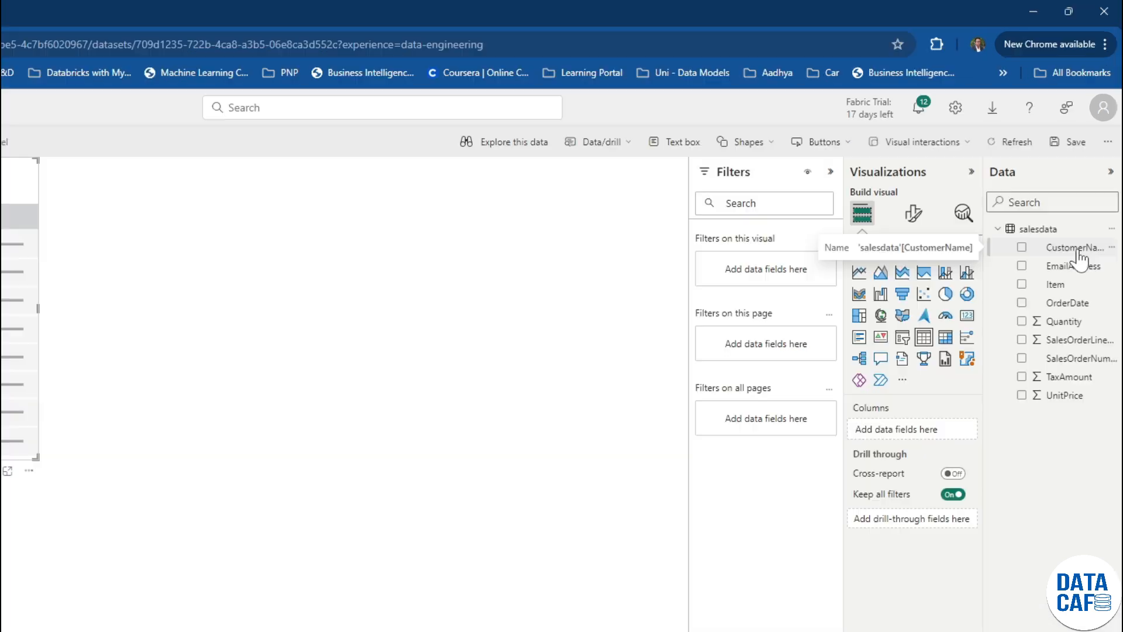
left_click_drag(1078, 257, 928, 438)
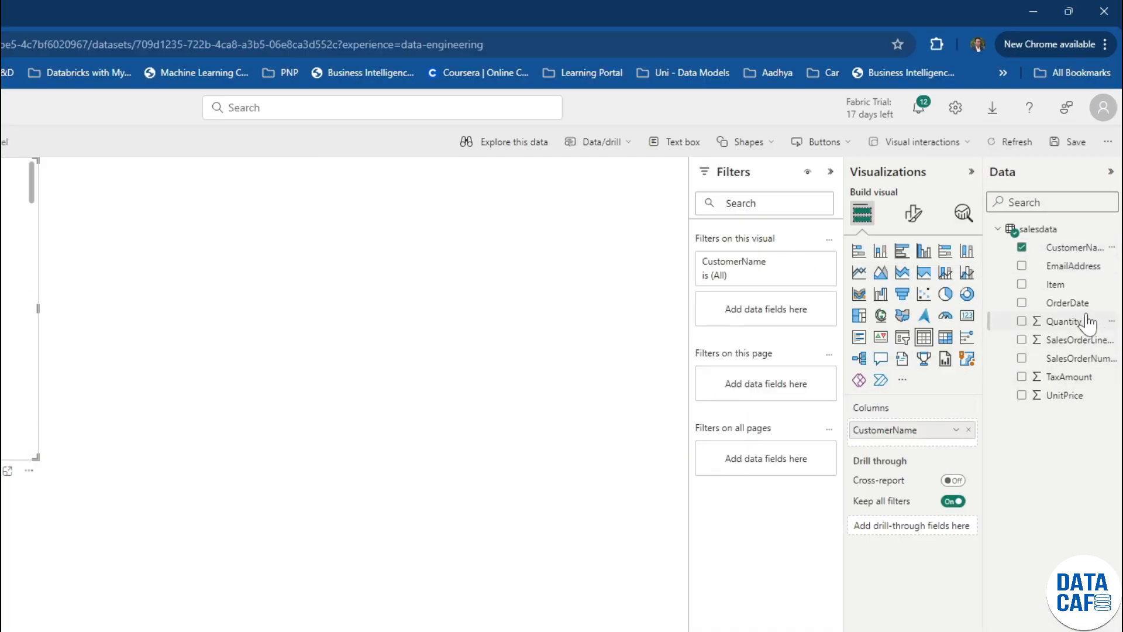
left_click_drag(1060, 325, 957, 436)
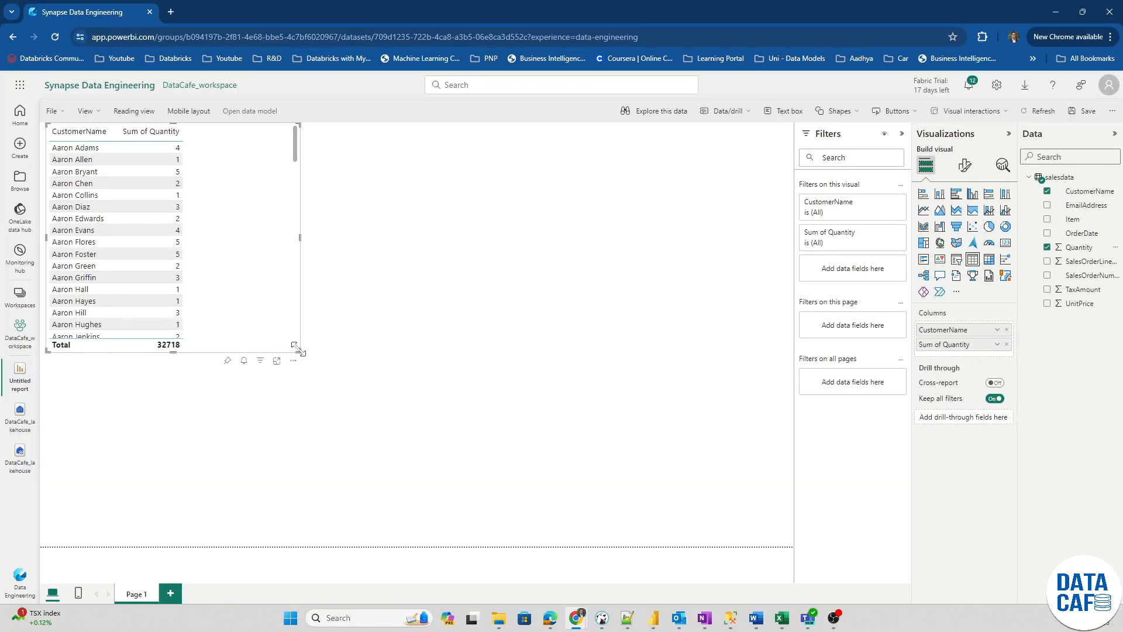
left_click_drag(36, 446, 249, 545)
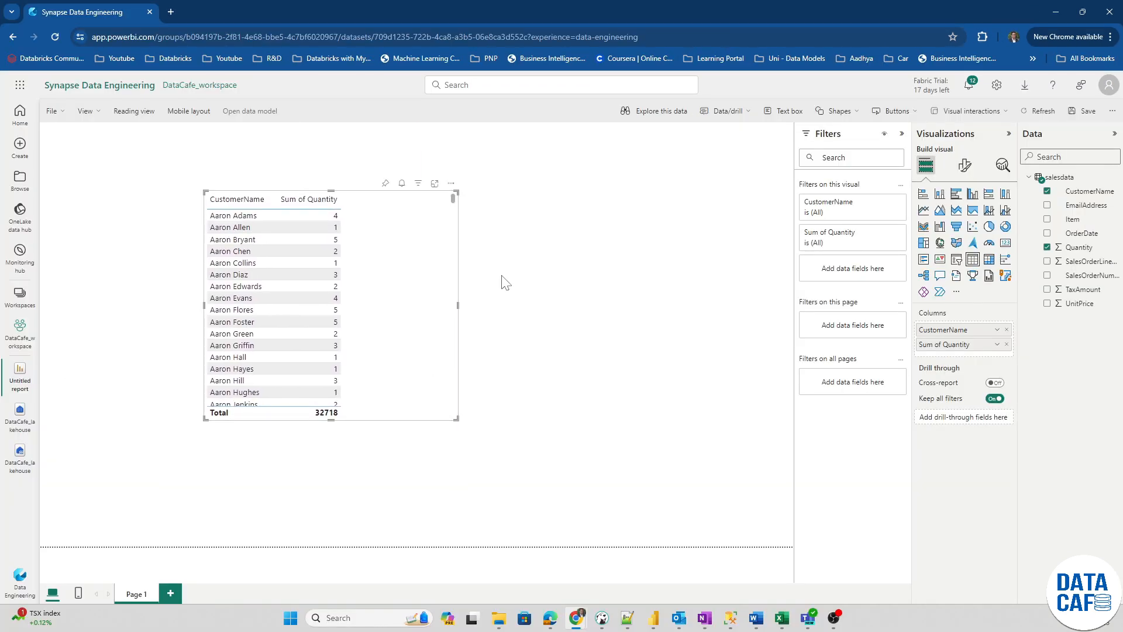
left_click(966, 168)
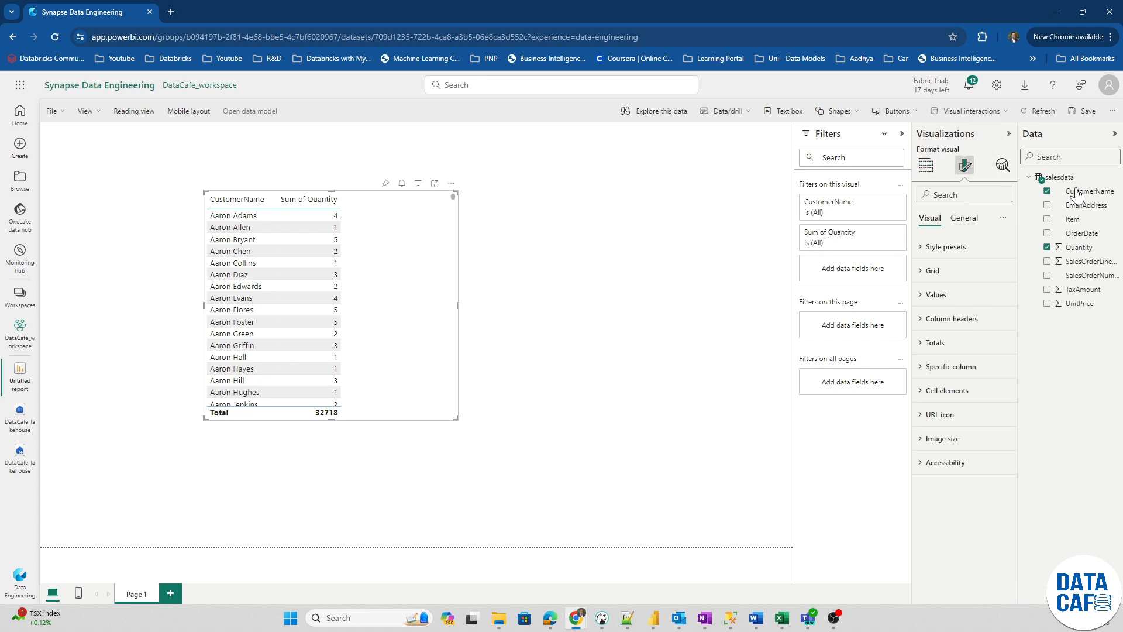
- Save the report as test_report in DataCafe_workspace and dismiss the save notification
left_click(1083, 115)
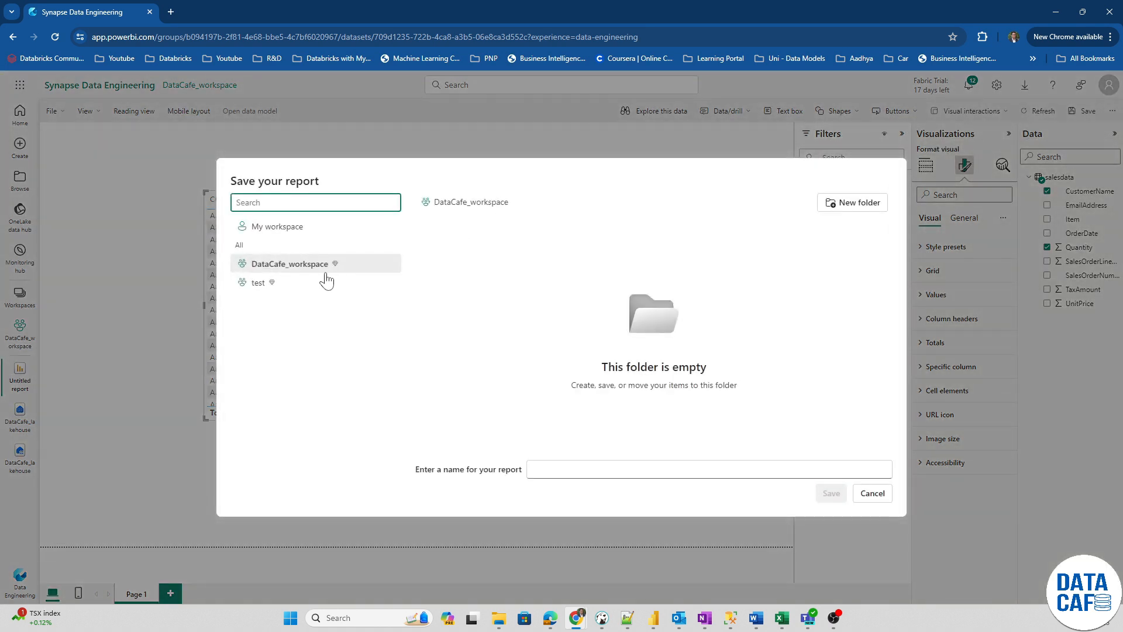
left_click(281, 266)
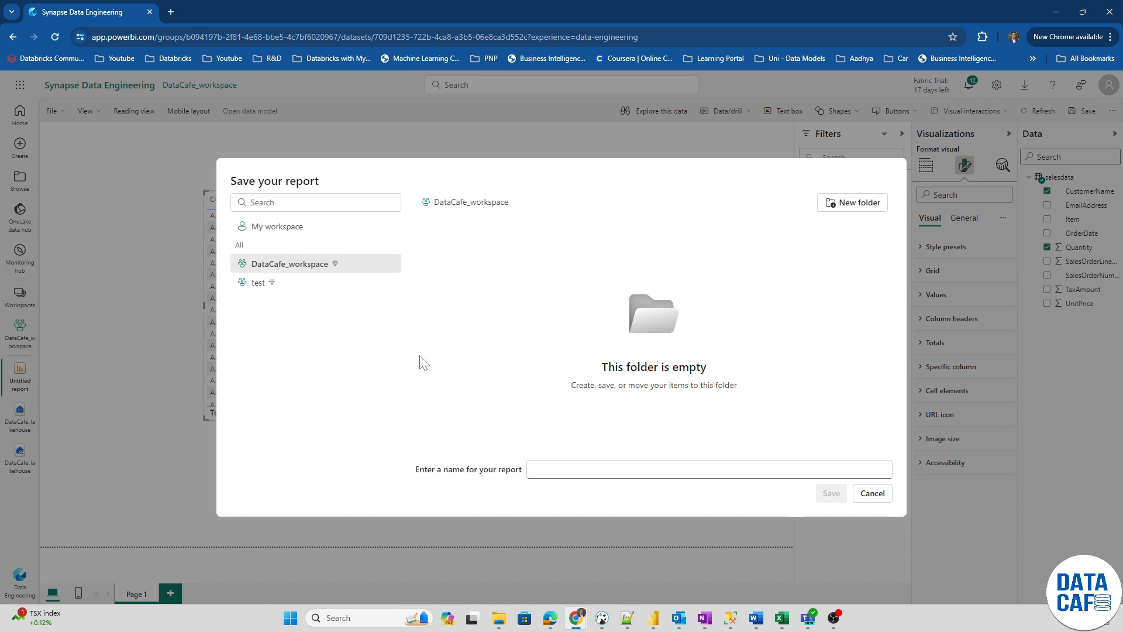
left_click(541, 468)
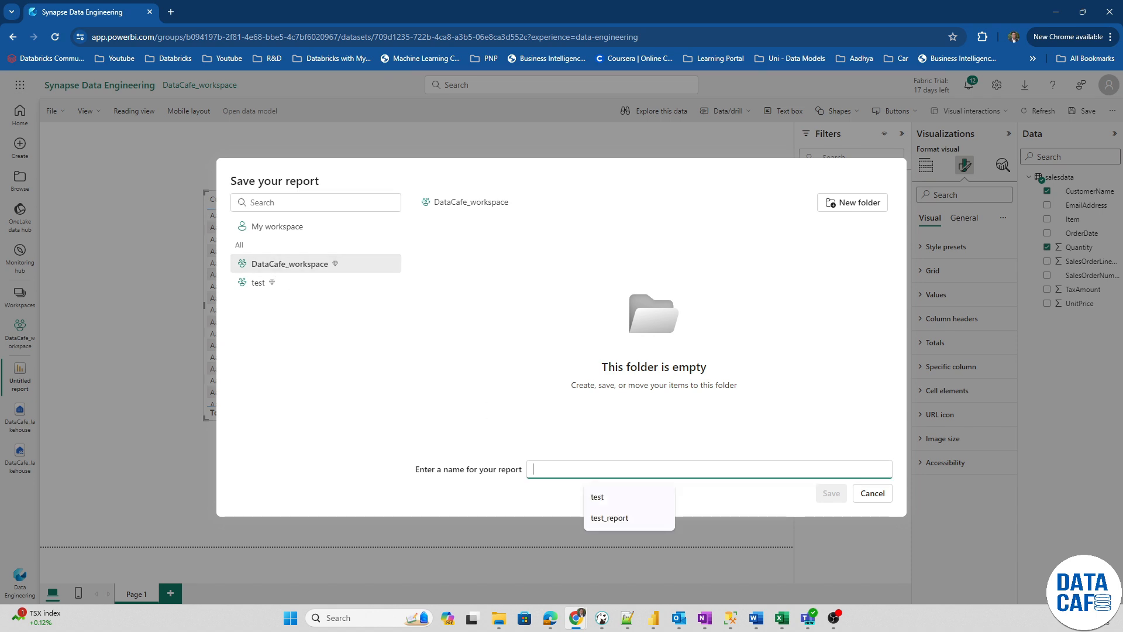
type("test_report")
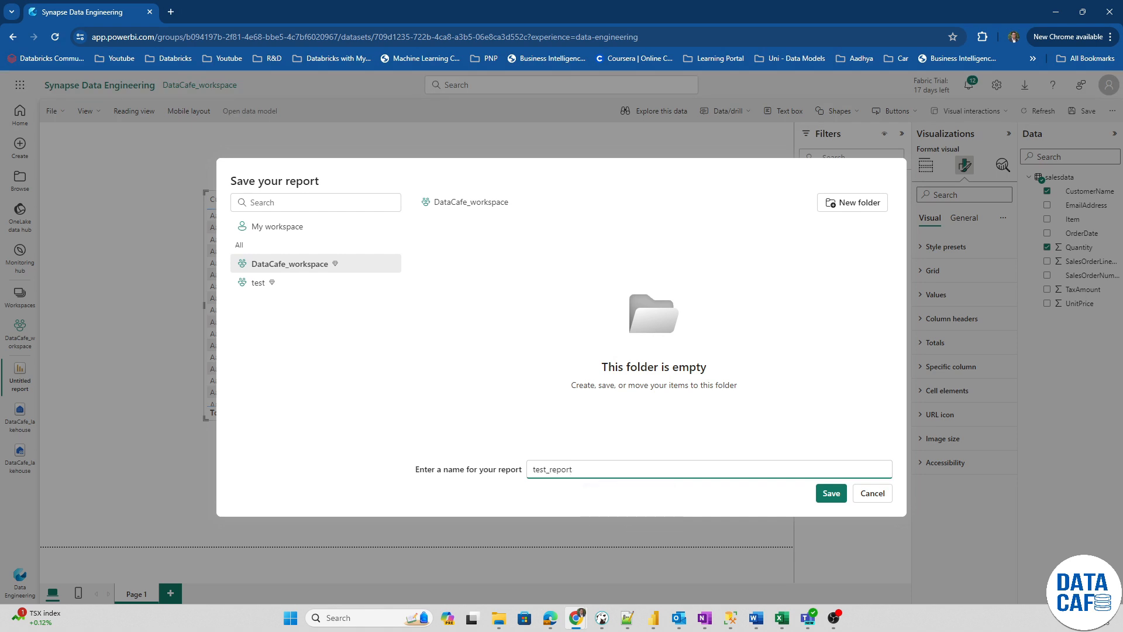
left_click(831, 495)
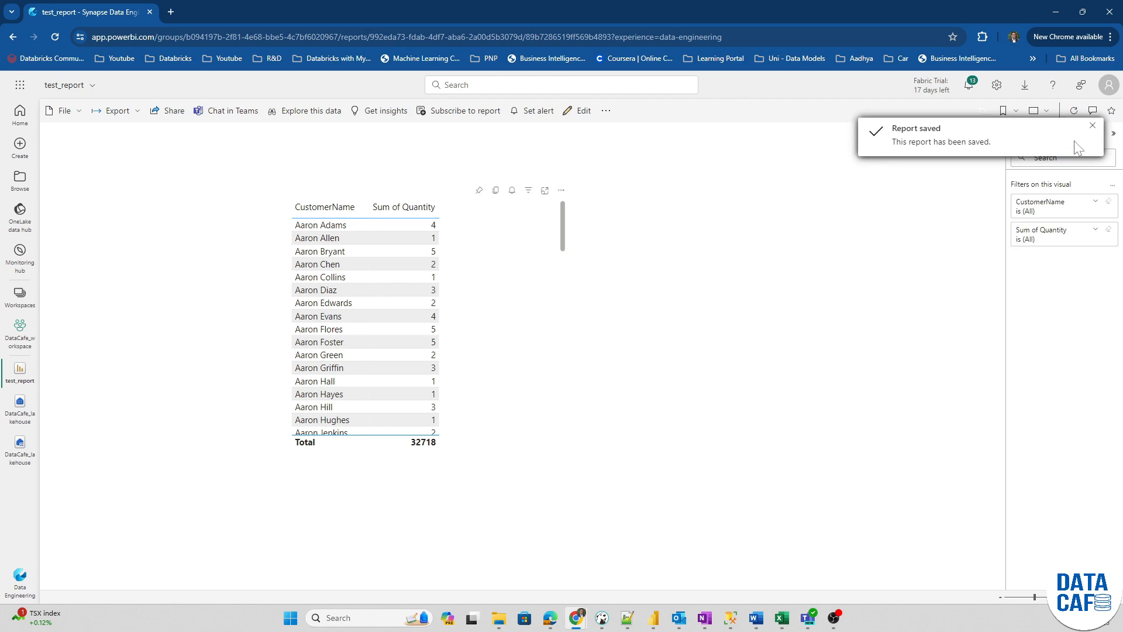
left_click(647, 221)
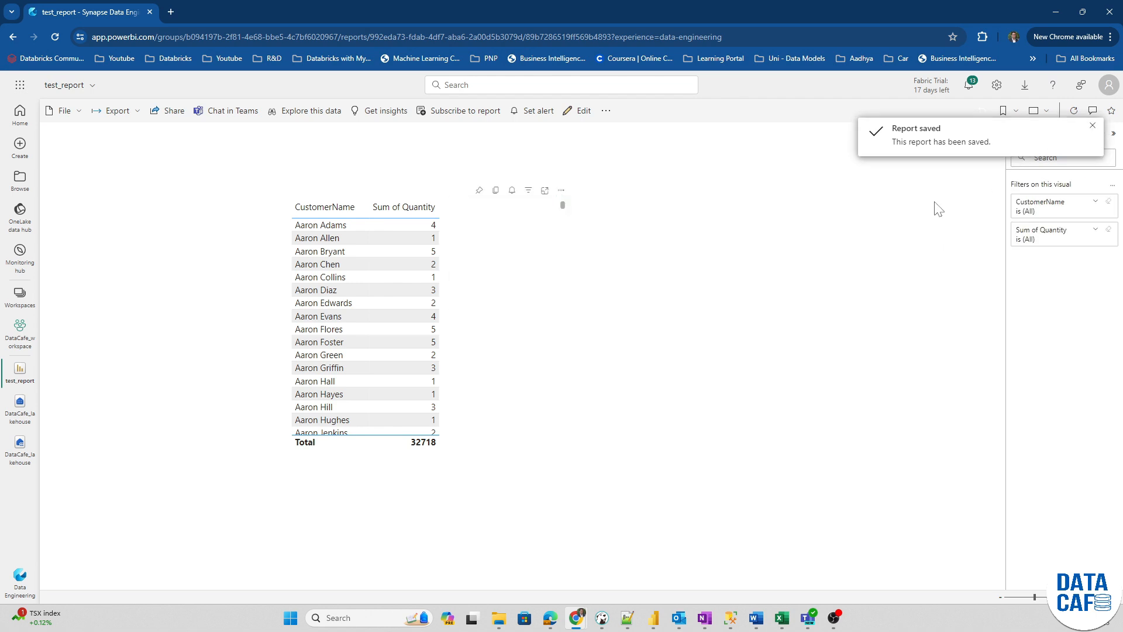
left_click(1092, 125)
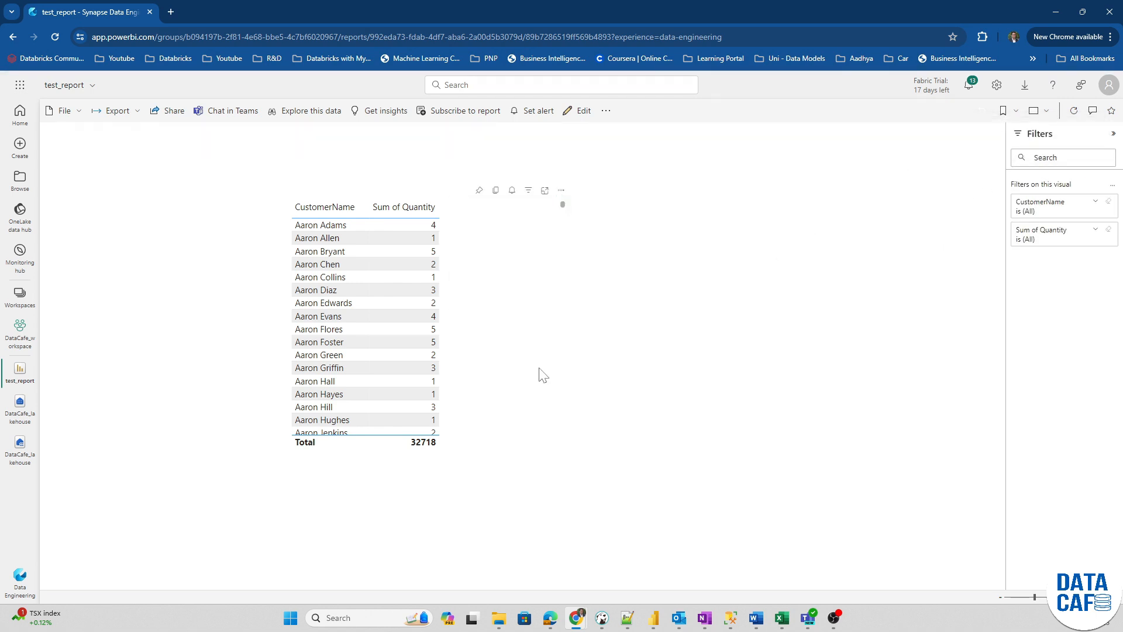
- Return to the DataCafe_workspace item list and open test_report from there
left_click(19, 333)
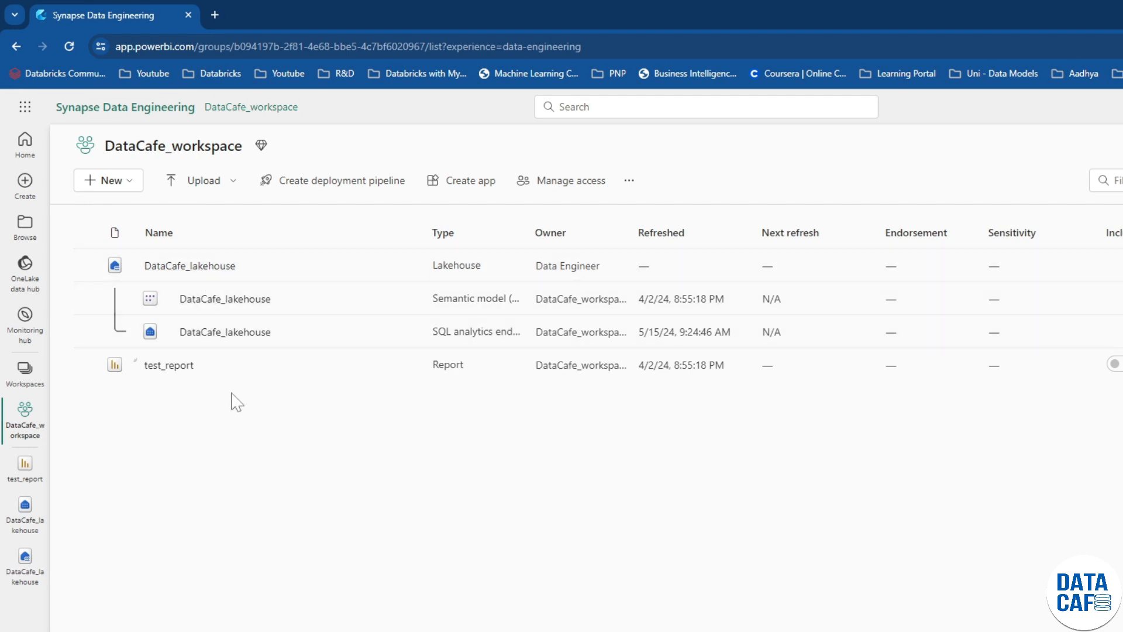
left_click(175, 365)
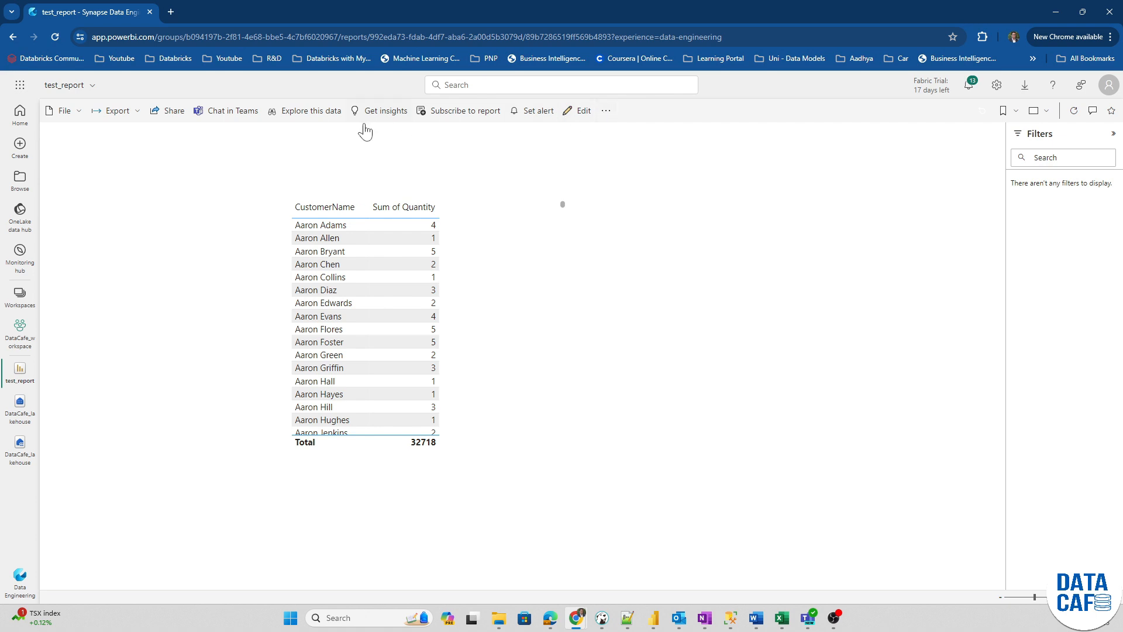
left_click(578, 123)
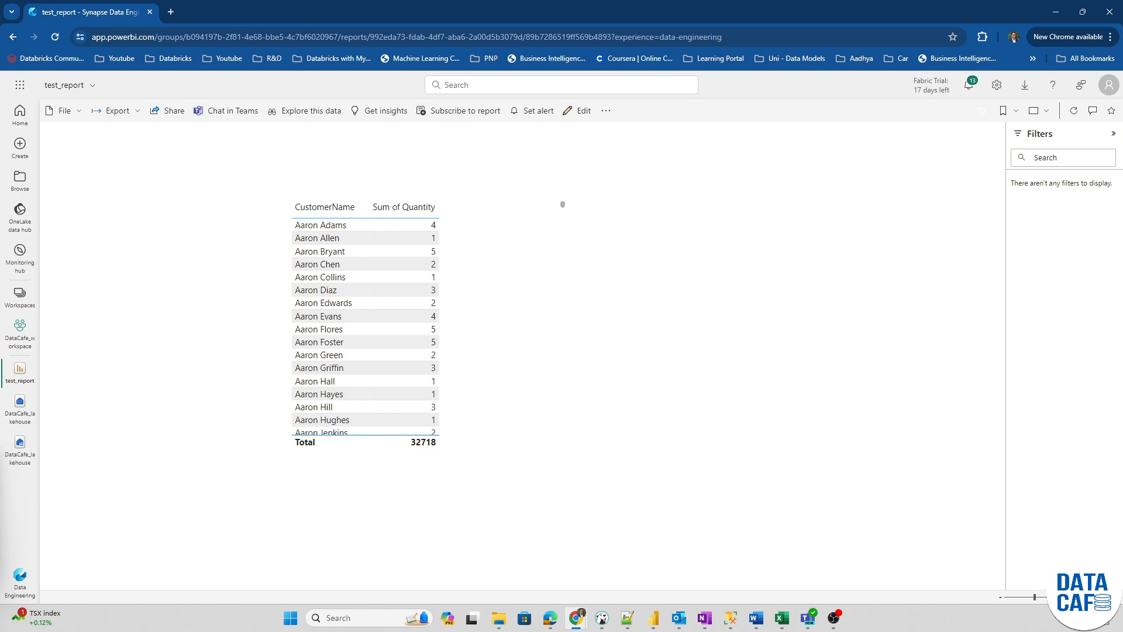